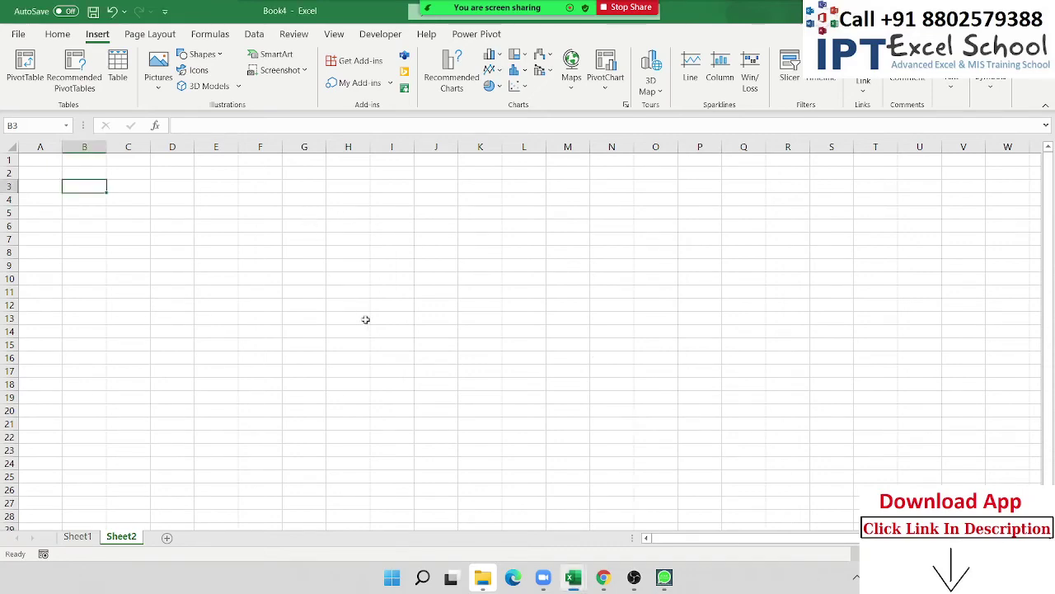
Step: Enter the date 7/1 in cell B3 of Sheet2, displayed as 1-Jul
ctrl+scroll(363, 313, up, 5)
ctrl+scroll(409, 310, up, 1)
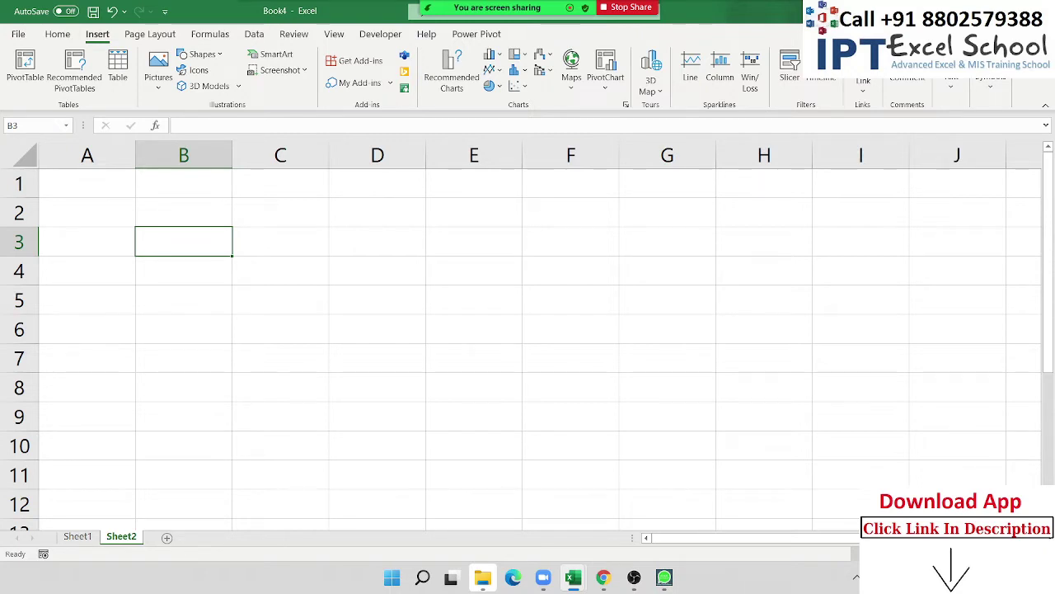
text(7/1)
key(ctrl+Return)
click(280, 242)
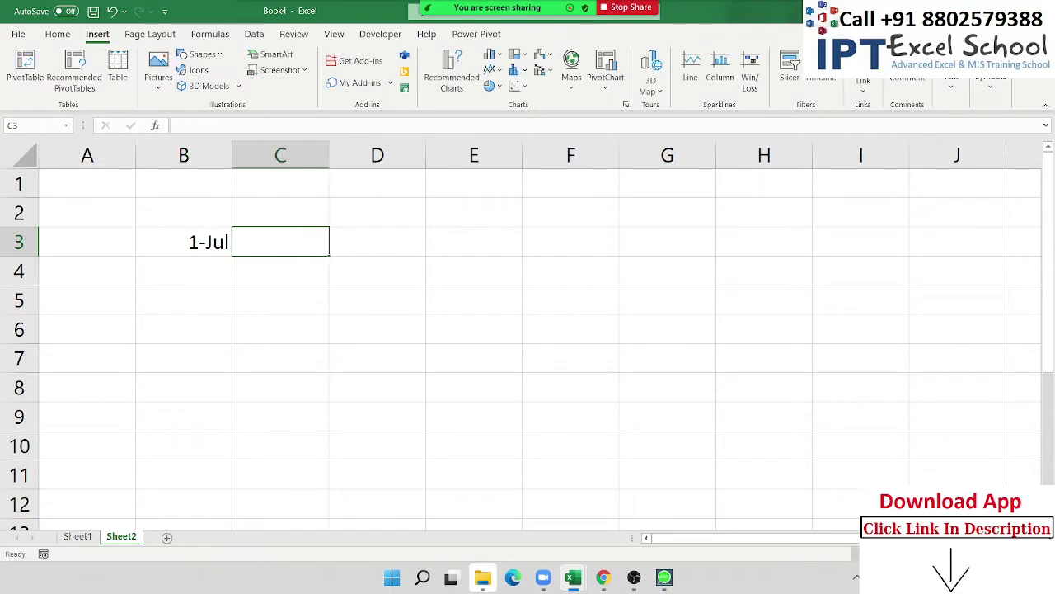
Step: In Zoom Participants, toggle a participant's local recording permission off and back on
click(452, 18)
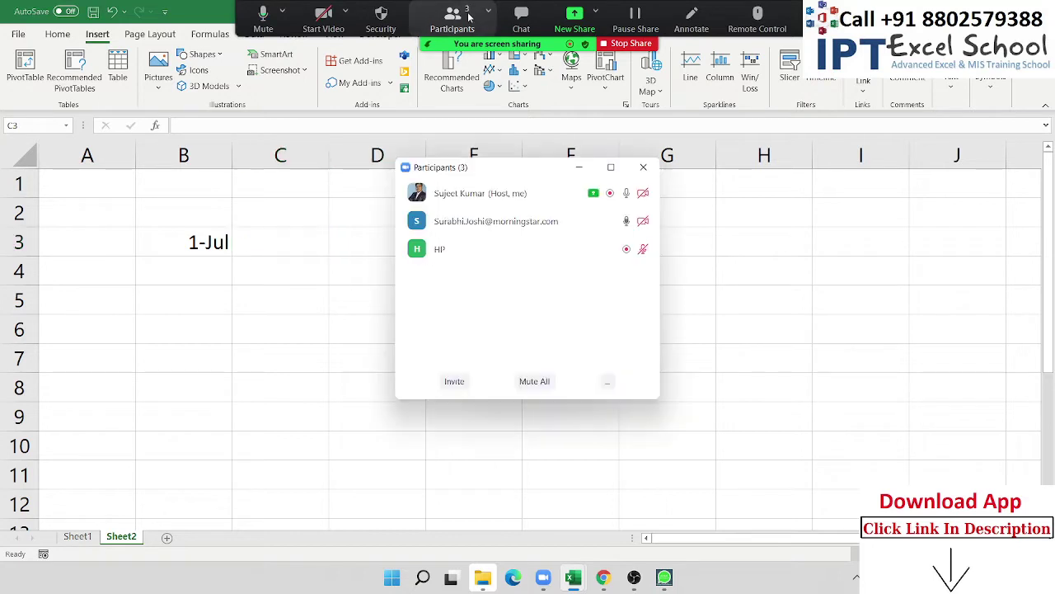
mouse_move(495, 221)
click(637, 221)
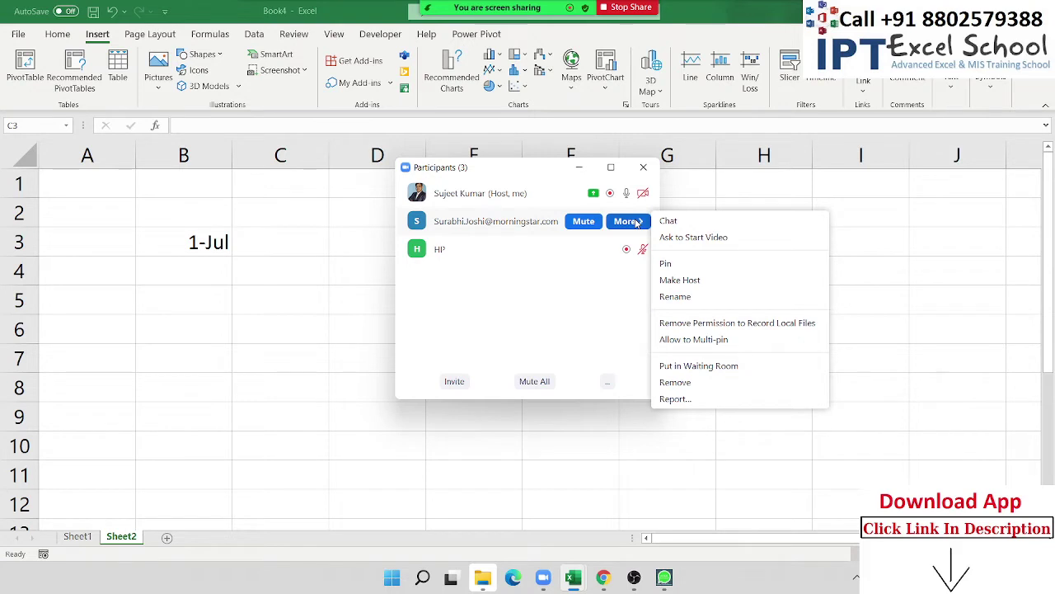
click(671, 327)
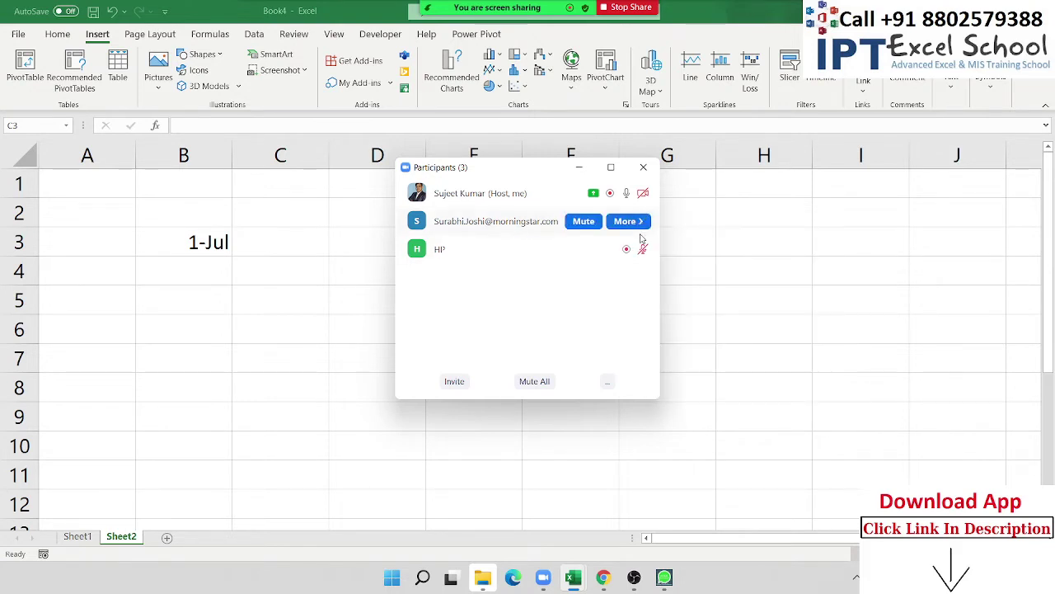
click(628, 221)
click(709, 324)
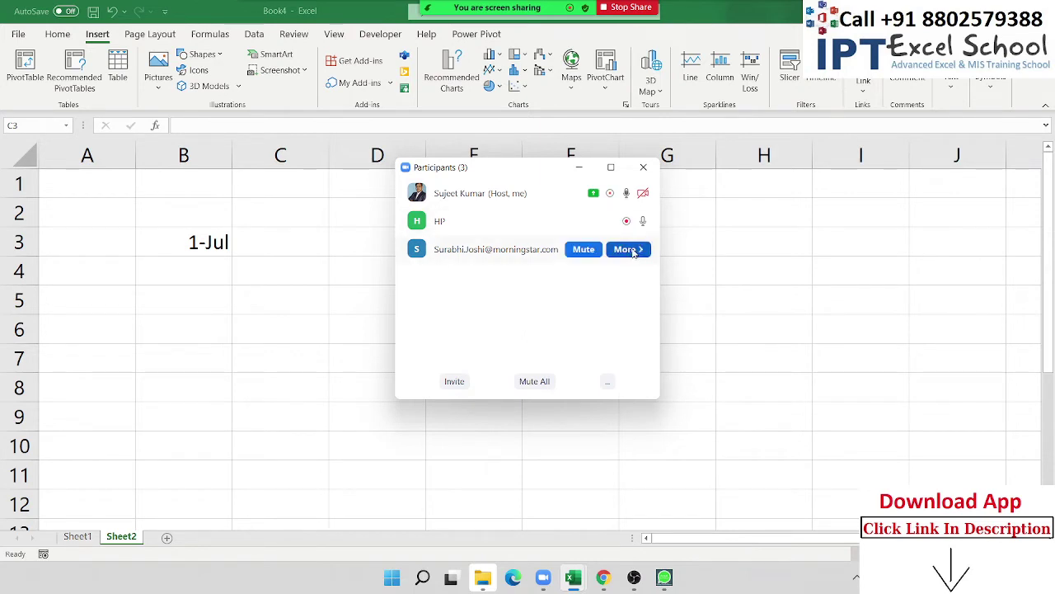
Step: Allow the same participant to multi-pin, then close the Participants window
click(628, 249)
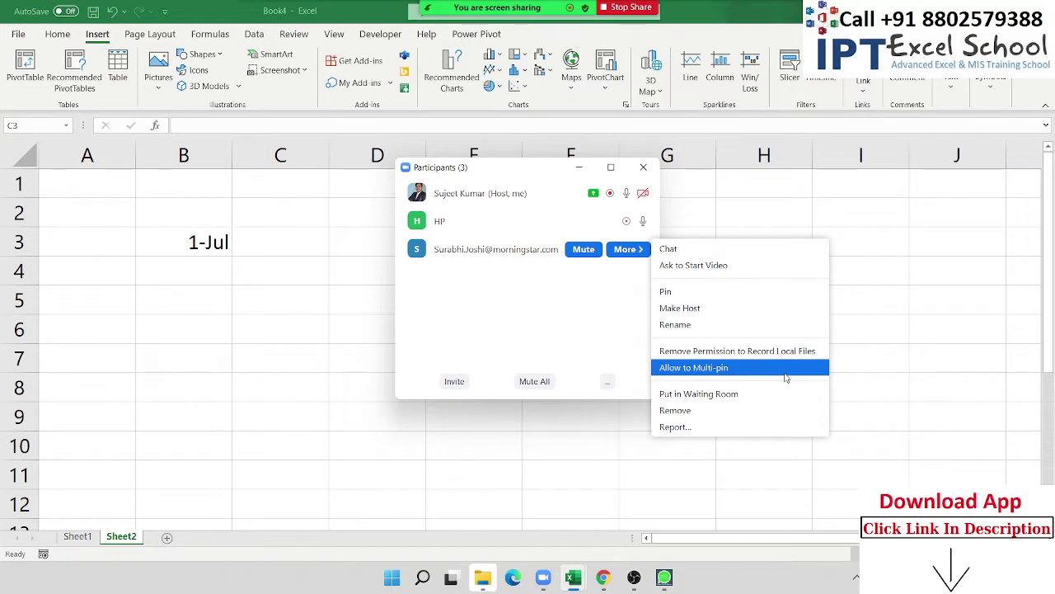
click(786, 377)
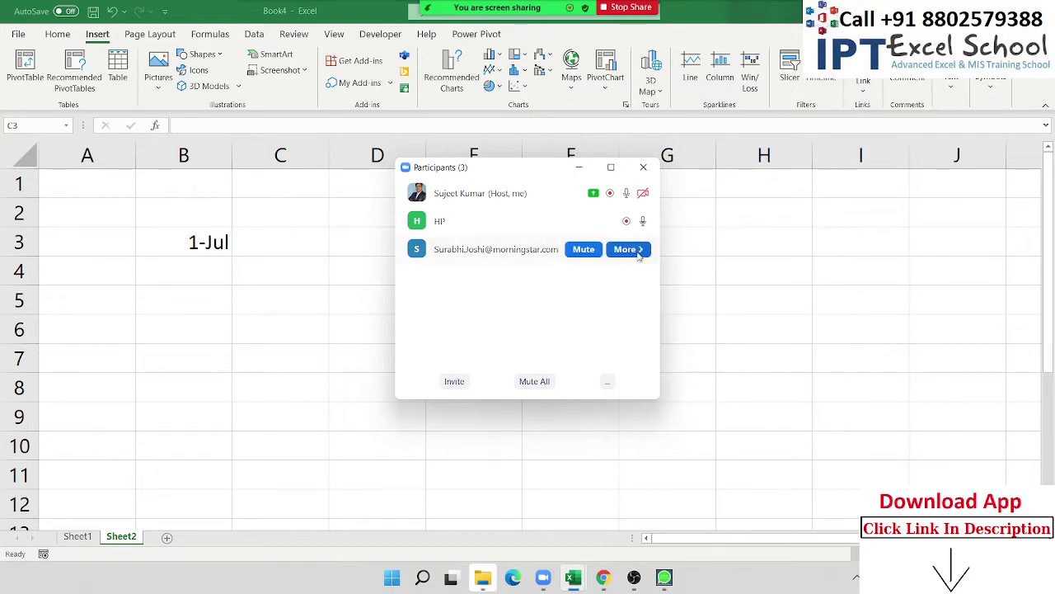
click(628, 249)
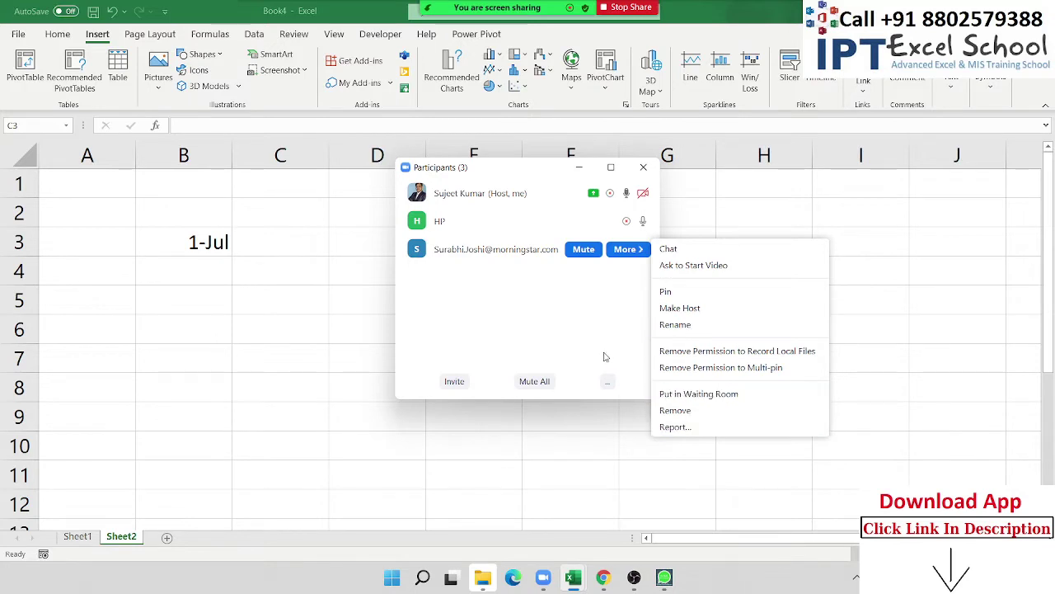
click(606, 356)
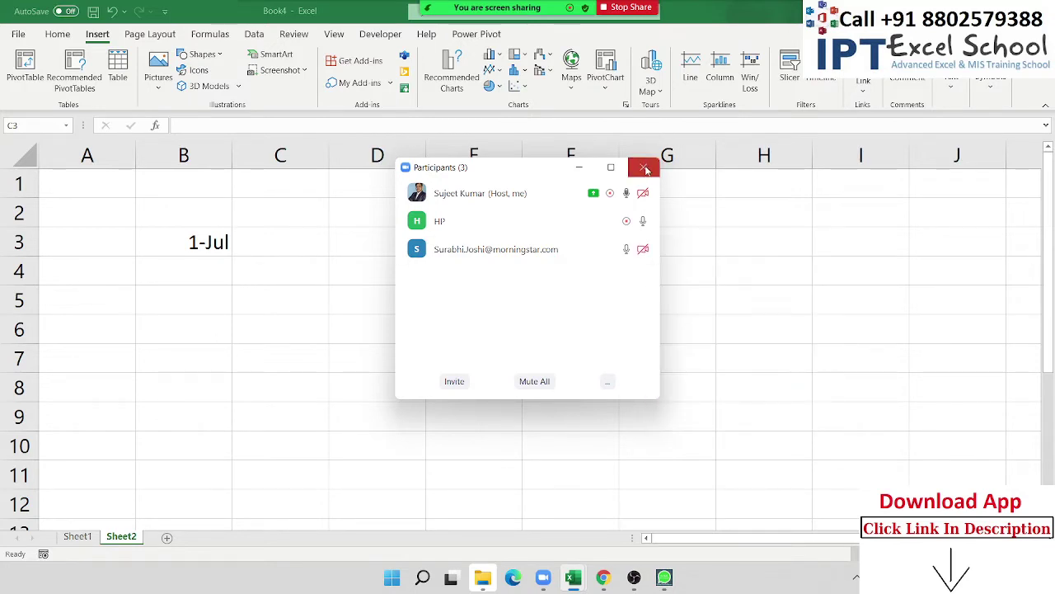
click(644, 165)
click(206, 241)
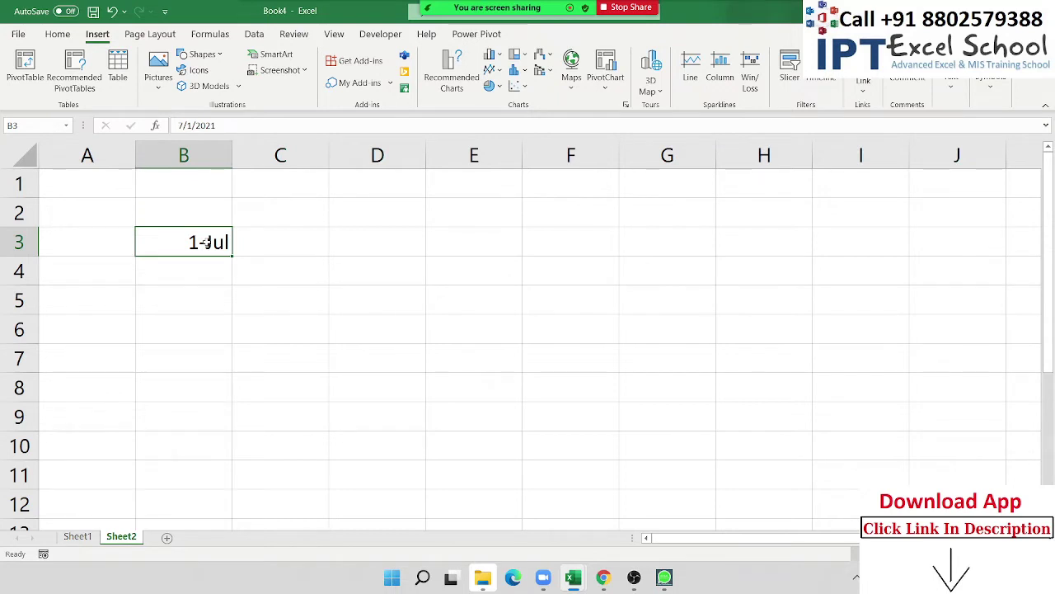
Step: Format B3 as 1-Jul-21 and enter 7/5 in C3 with the same d-mmm-yy format
key(ctrl+shift+3)
key(Right)
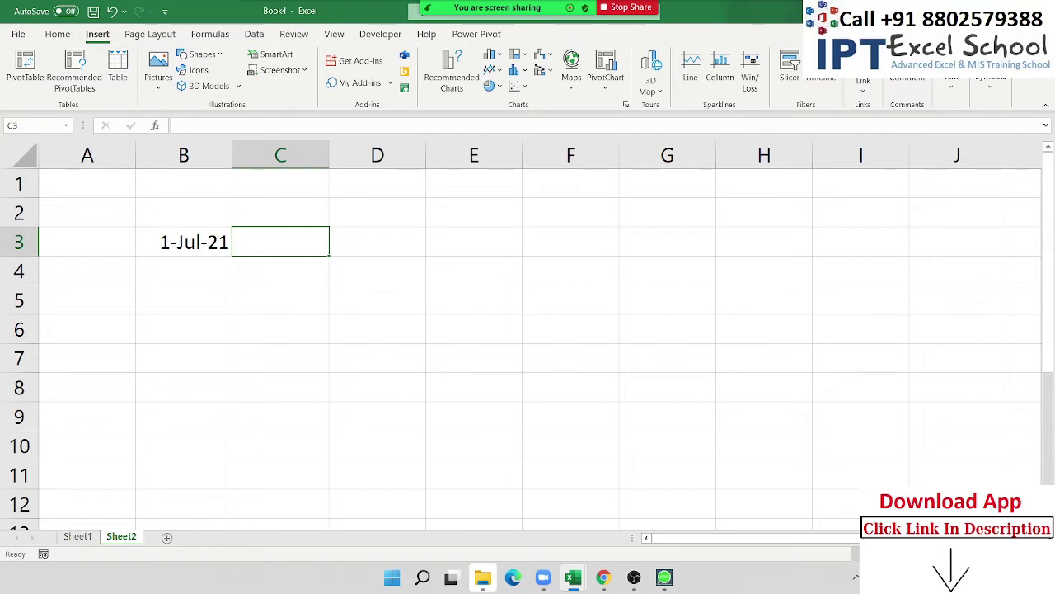
text(5/)
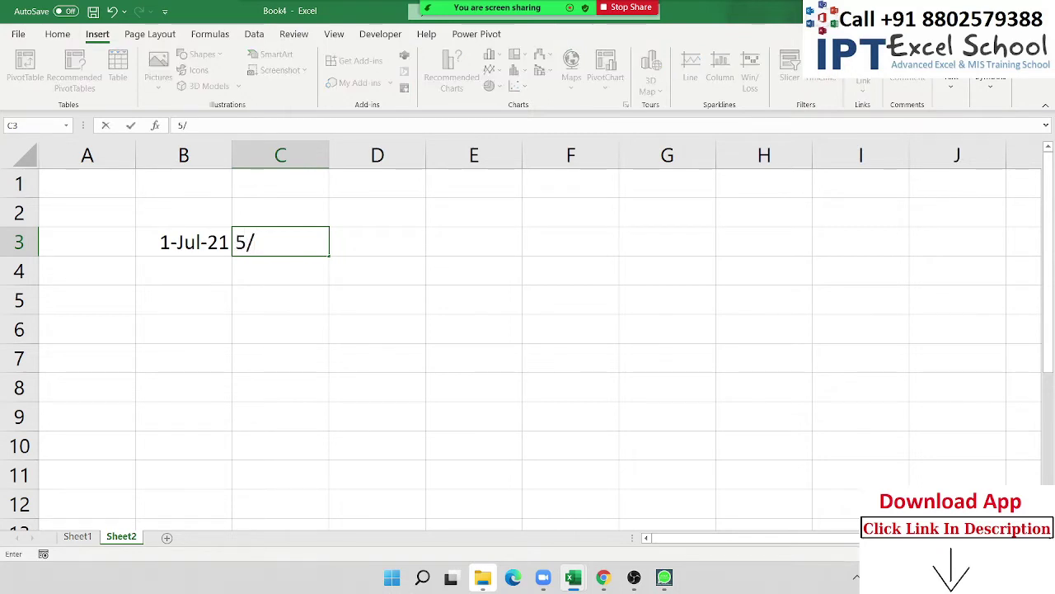
key(BackSpace)
key(BackSpace)
text(7/)
text(5)
key(Return)
click(280, 241)
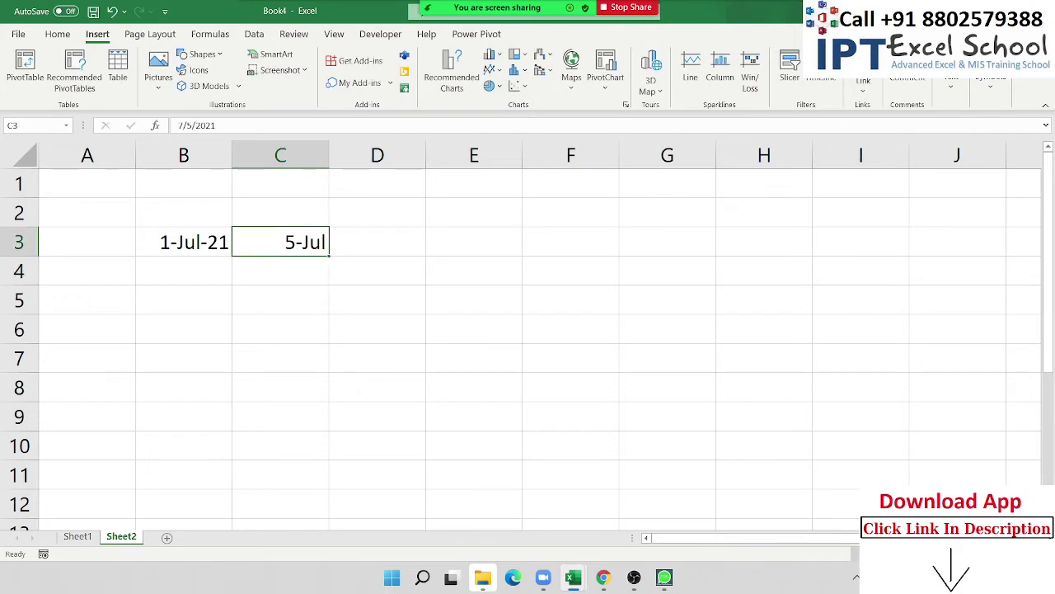
key(ctrl+shift+numbersign)
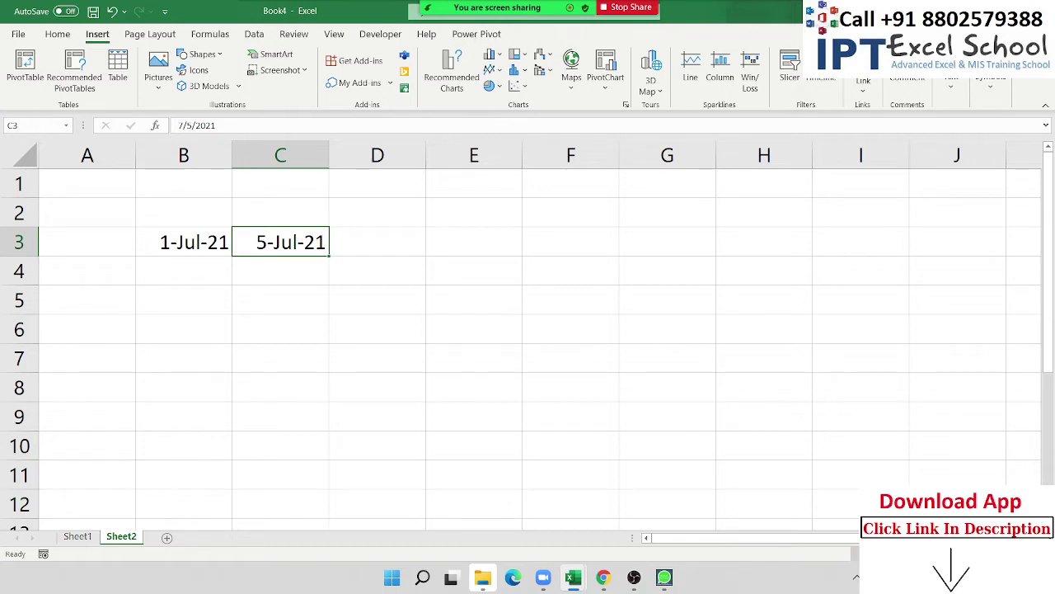
click(377, 241)
Step: Enter the formula =C3-B3 in D3 to get the 4-day difference
text(=)
click(280, 242)
text(-)
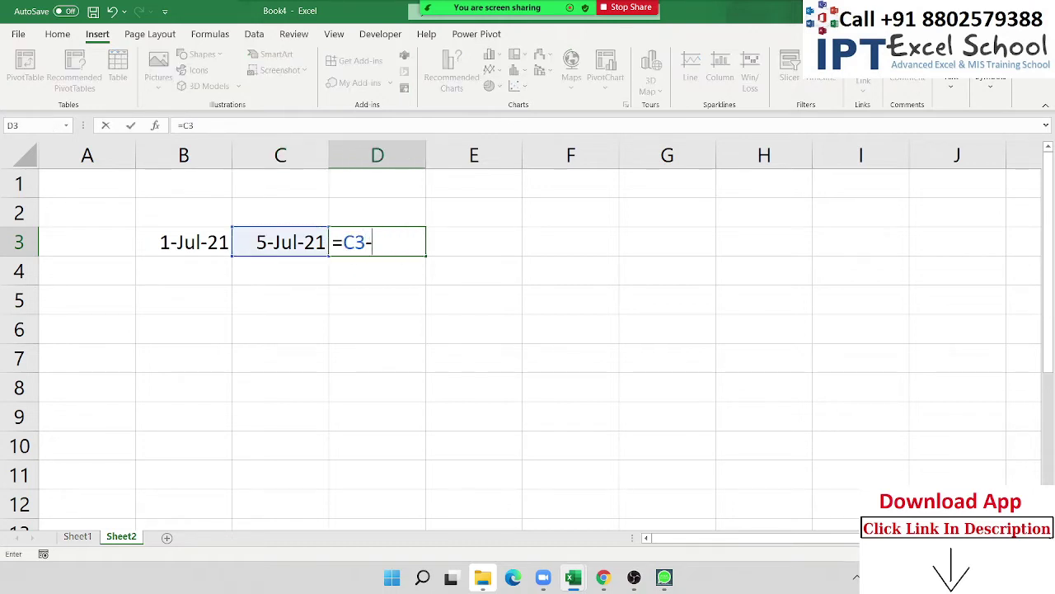
key(Left)
key(Left)
key(Return)
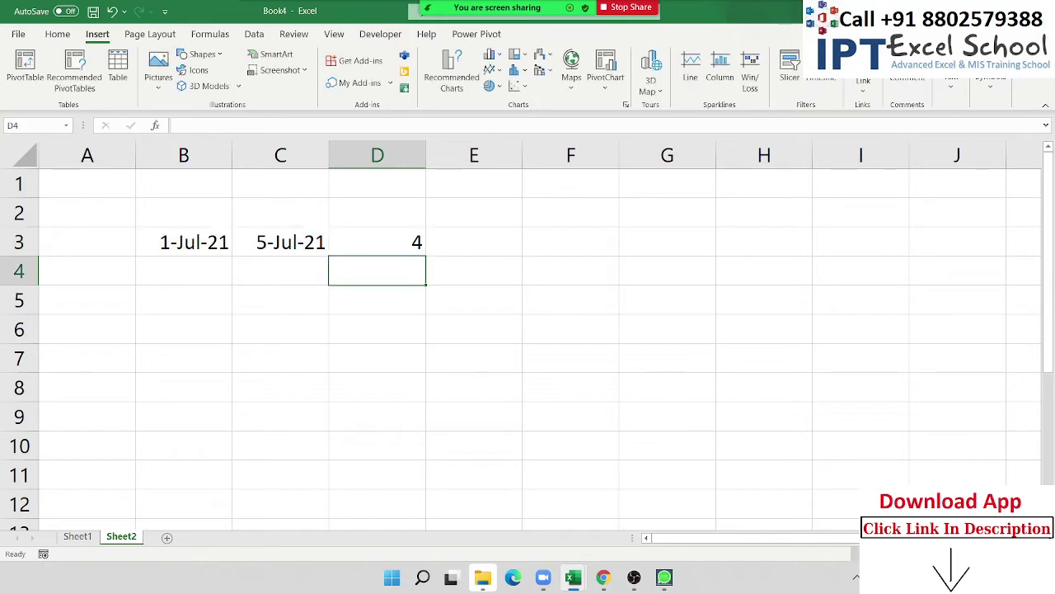
Step: Check D3's formula and re-confirm C3's date without changing it
click(376, 241)
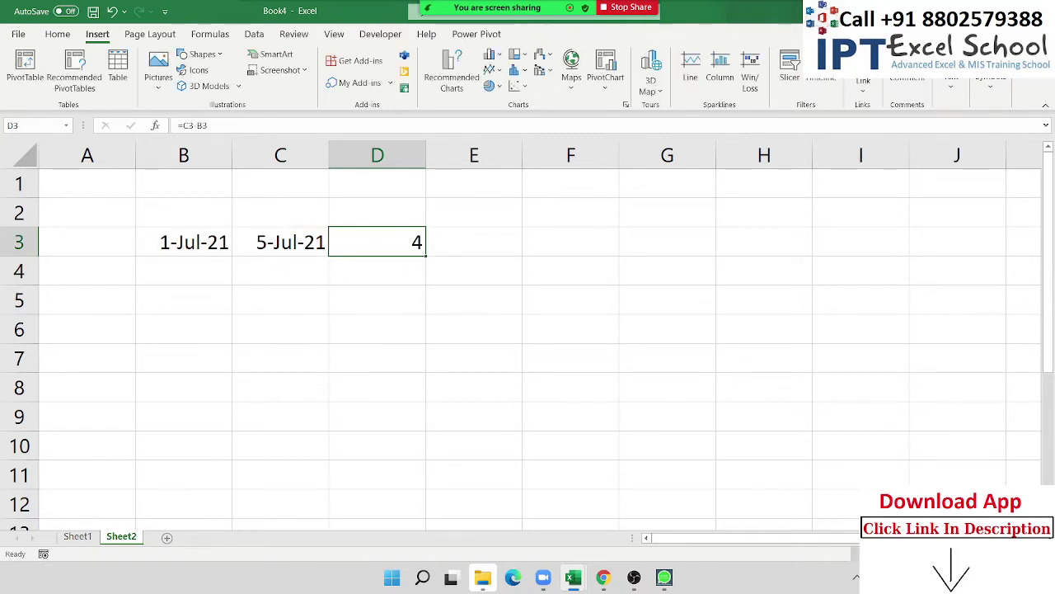
key(Left)
key(F2)
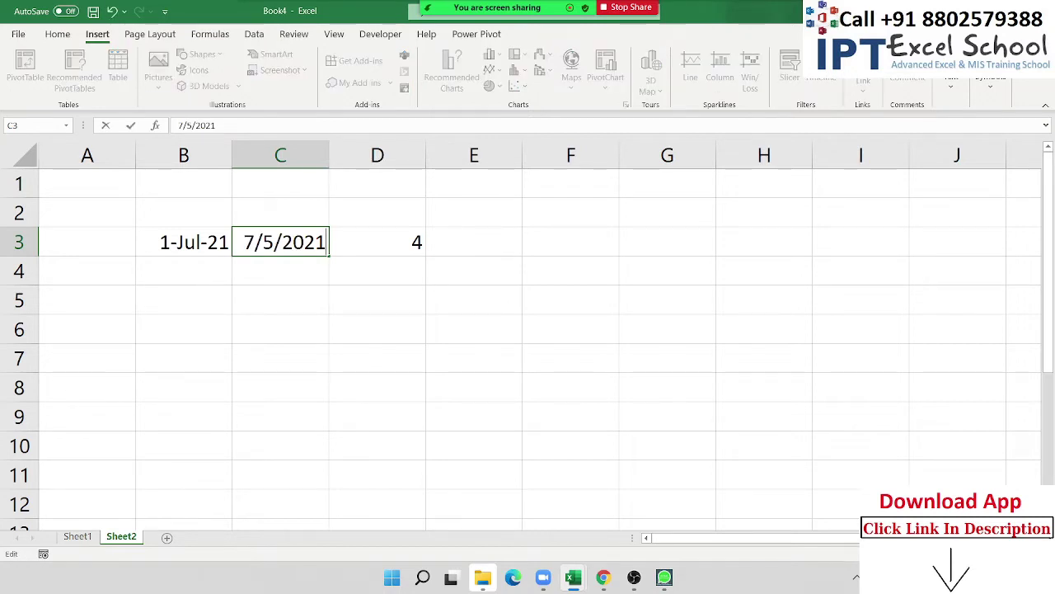
key(ctrl+Return)
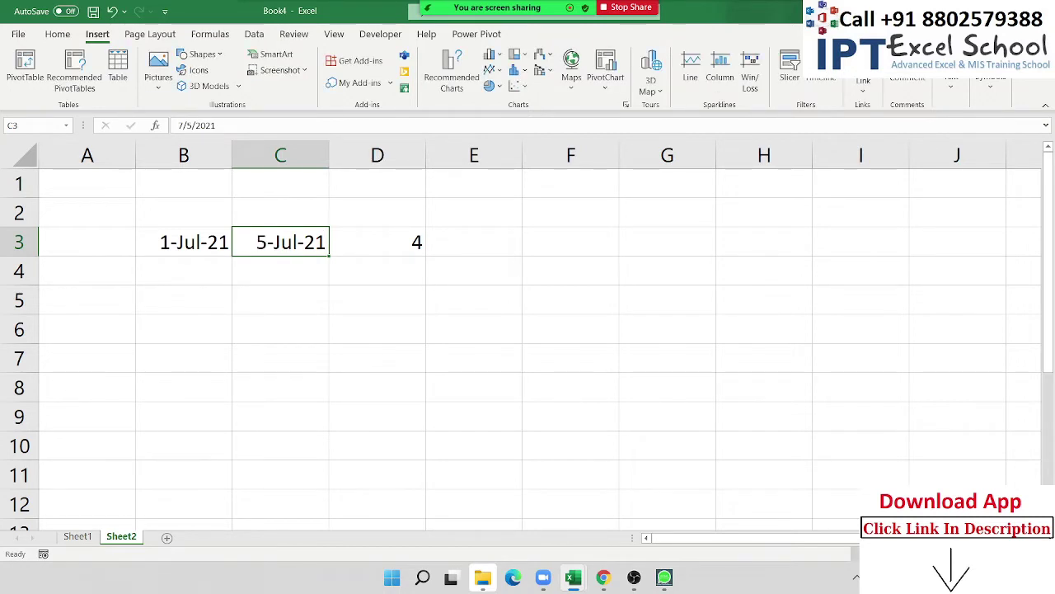
click(183, 270)
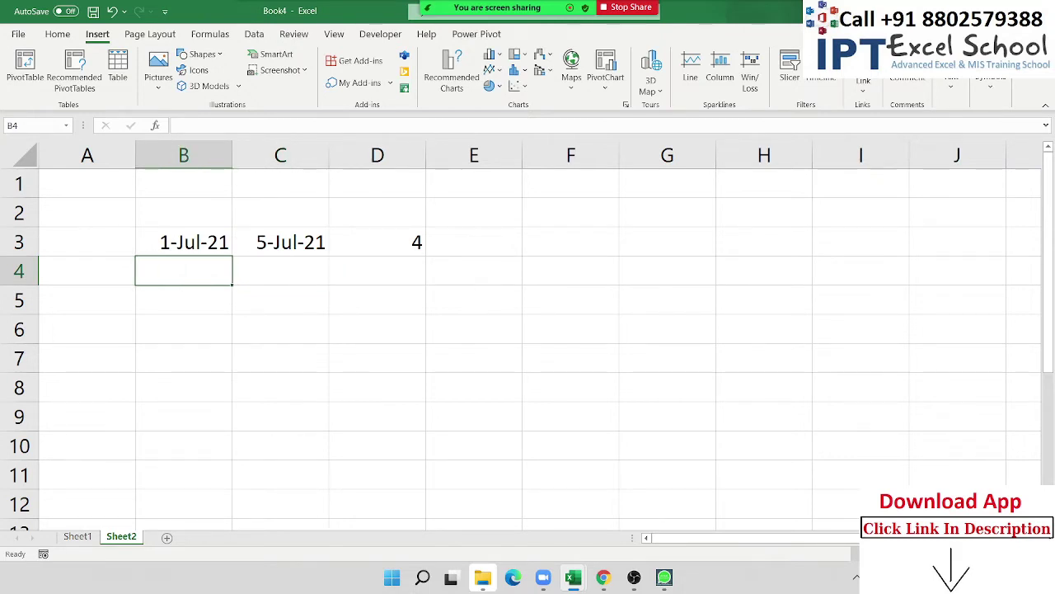
click(280, 271)
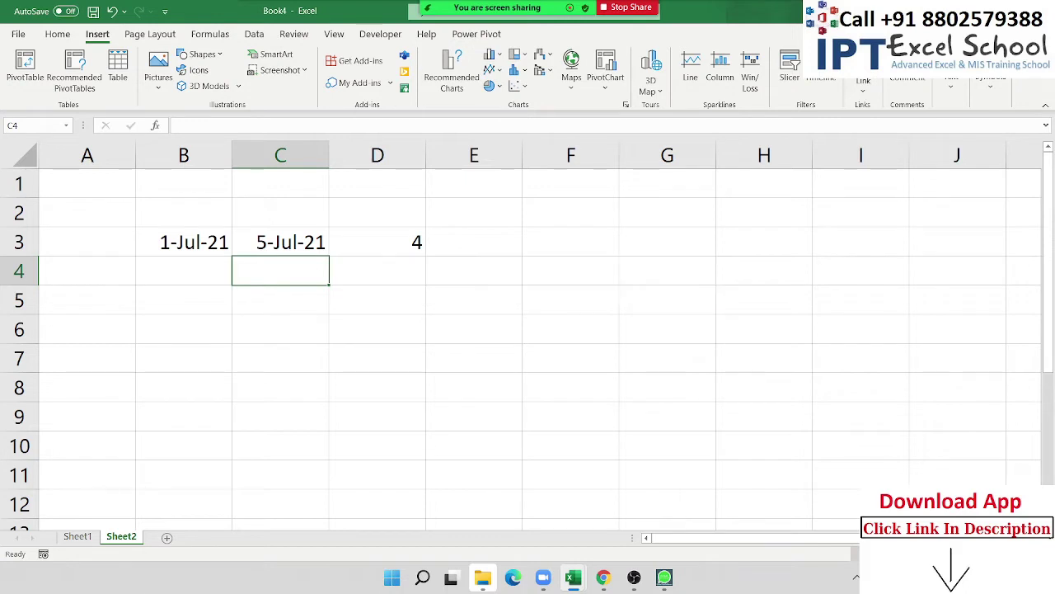
Step: Type the numbers 1, 2, 3, 4, 5 across cells B5:F5
key(Up)
key(Up)
key(Right)
key(Down)
key(Left)
key(Left)
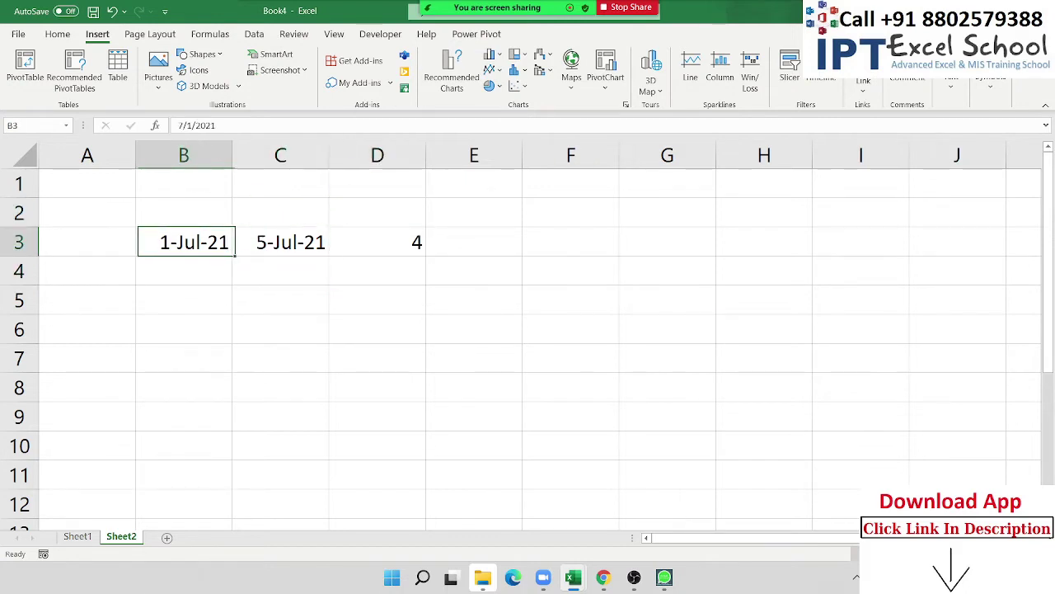
key(Down)
key(Down)
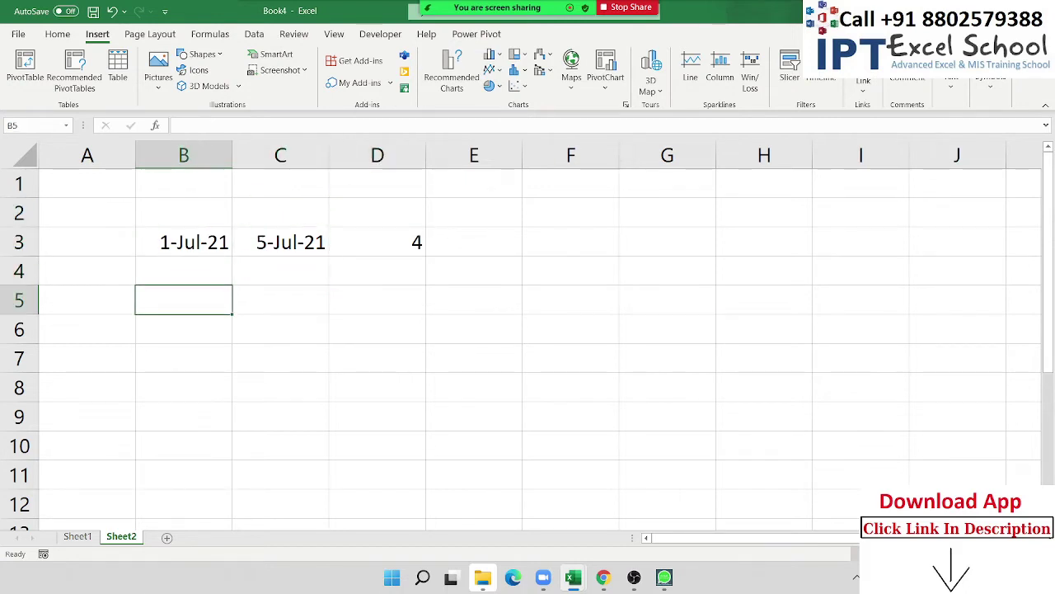
text(1)
key(Tab)
text(2)
key(Tab)
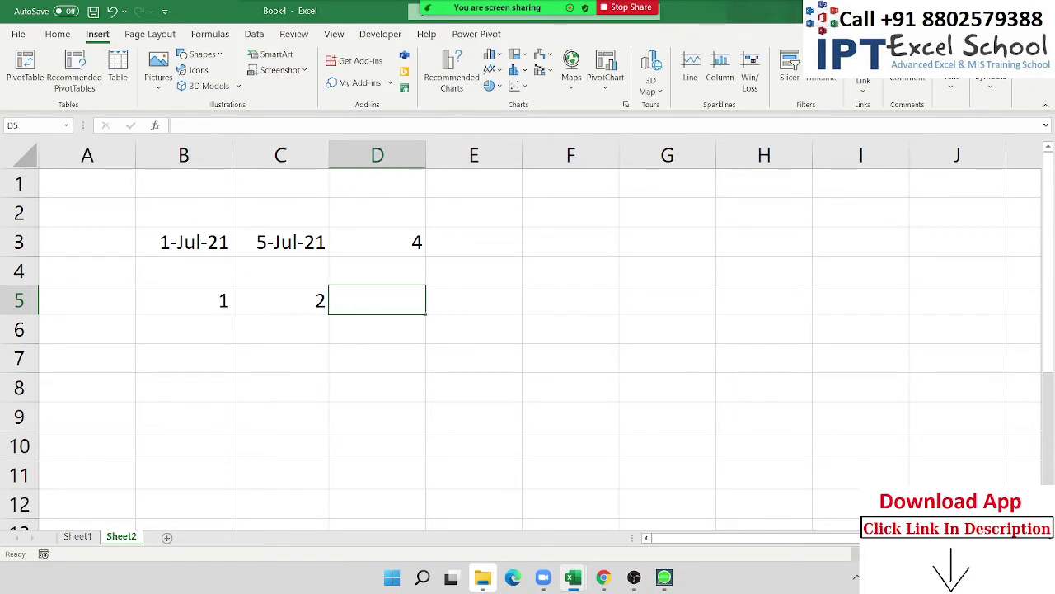
text(3)
key(Tab)
text(4)
key(Tab)
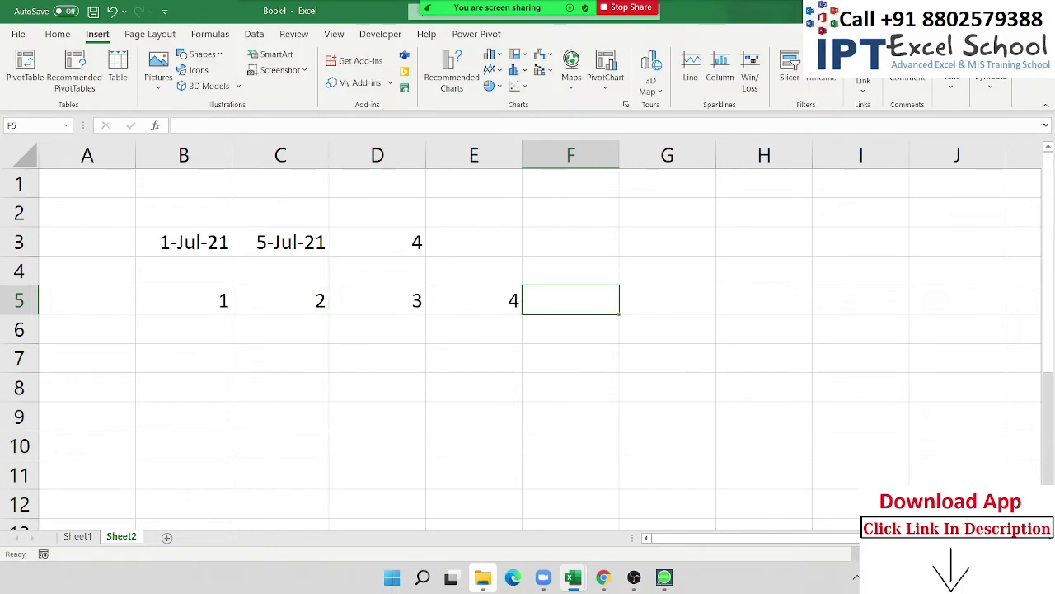
text(5)
key(Return)
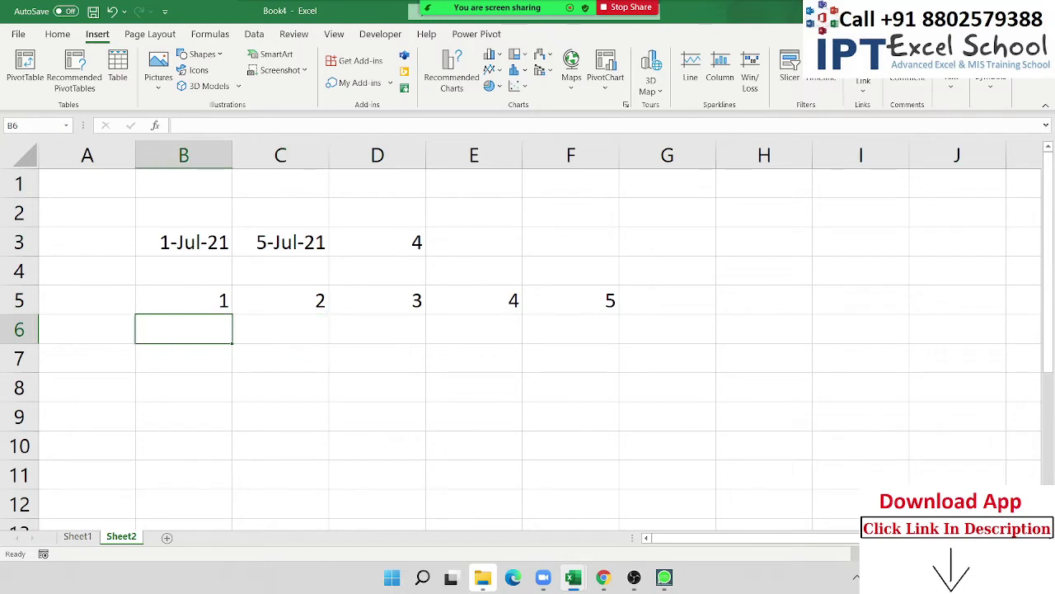
Step: Put P in B6 and fill it right across B6:F6 with Ctrl+R
text(P)
key(Return)
key(Up)
key(shift+Right)
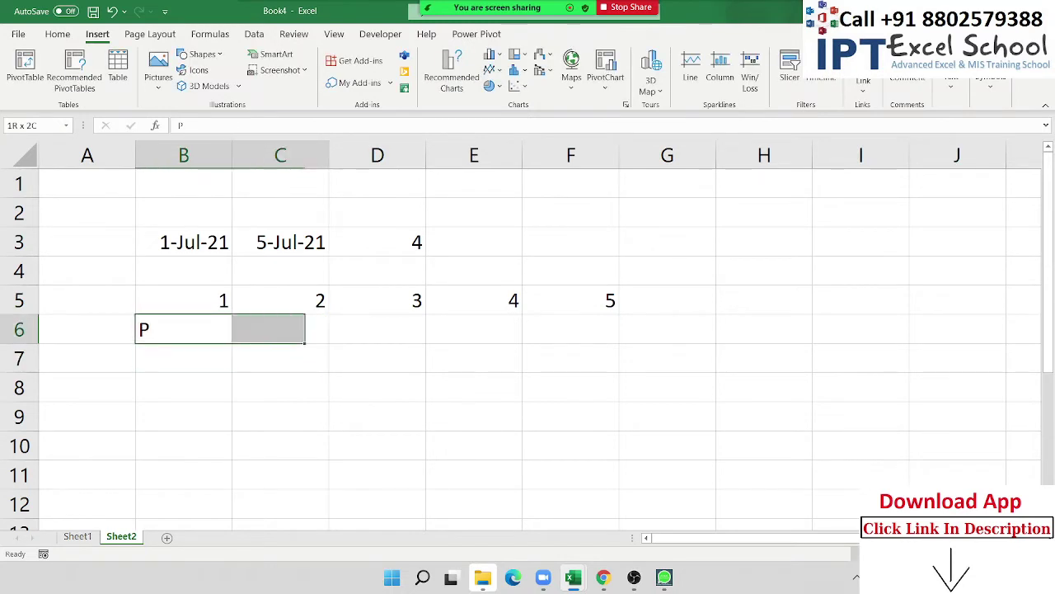
key(shift+Right)
key(shift+Right)
key(shift+Right)
key(ctrl+r)
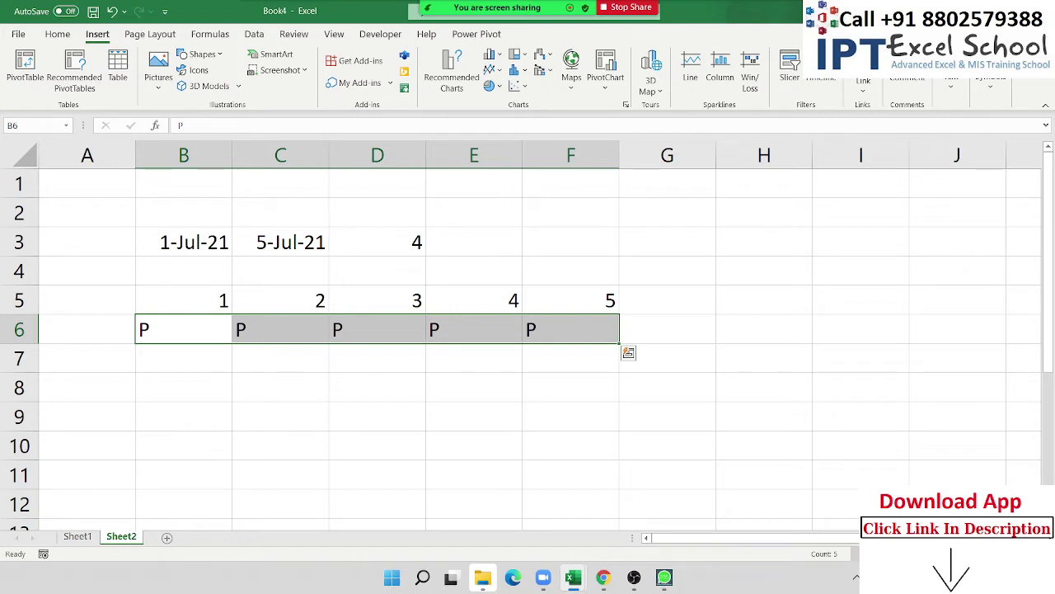
click(281, 329)
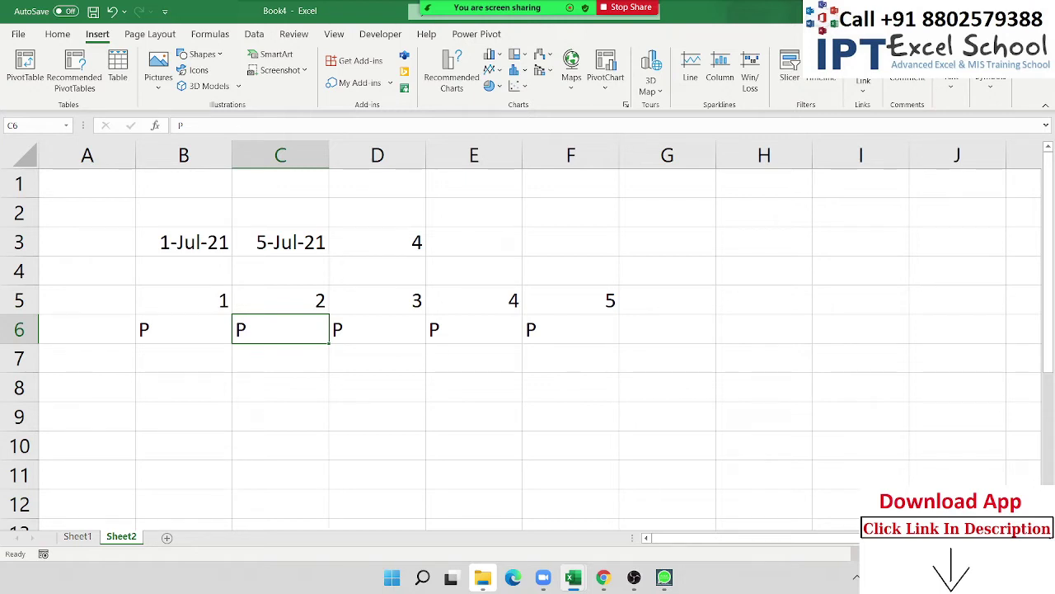
Step: Review D3's =C3-B3 formula, then open Format Cells for C3 showing d-mmm-yy
key(Up)
key(Up)
key(Up)
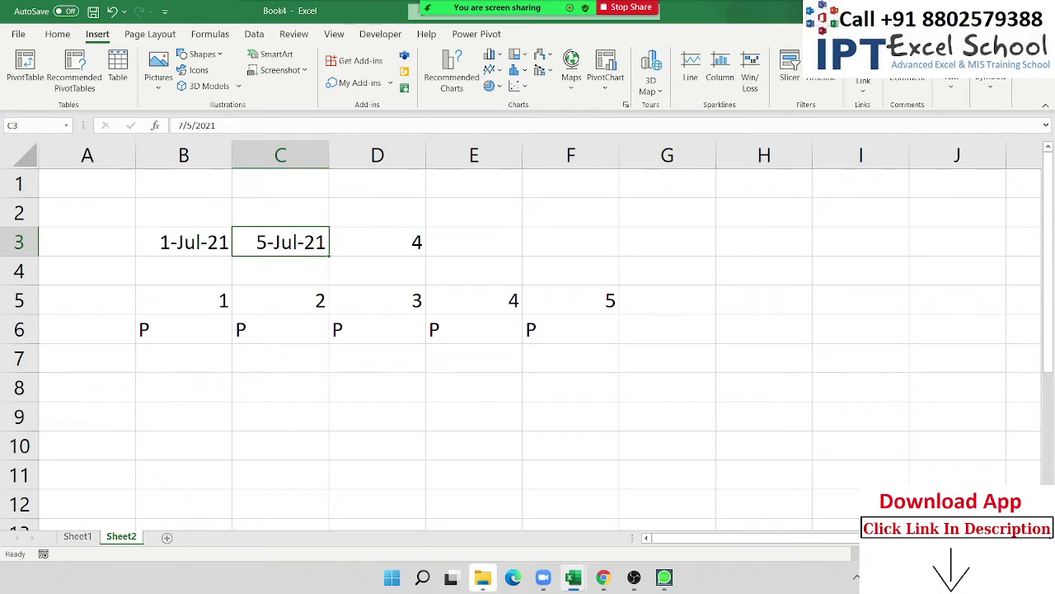
key(Right)
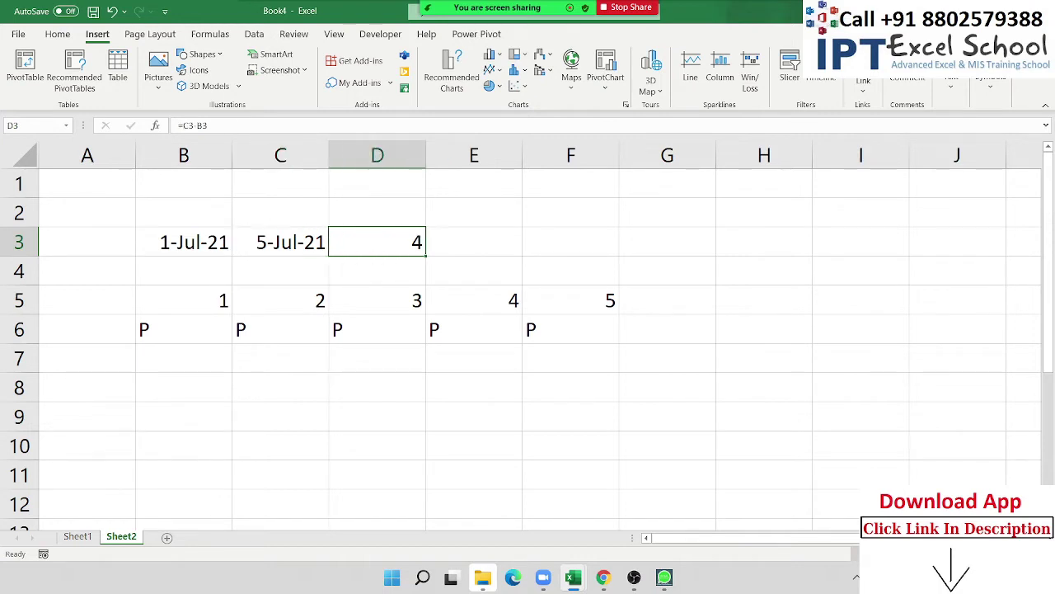
key(F2)
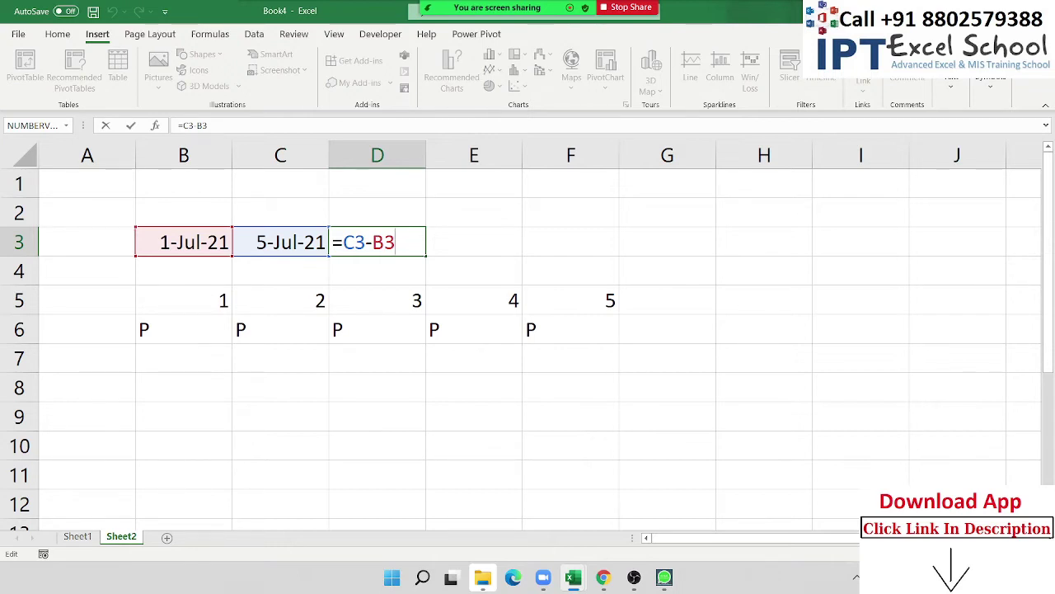
key(ctrl+Return)
key(Left)
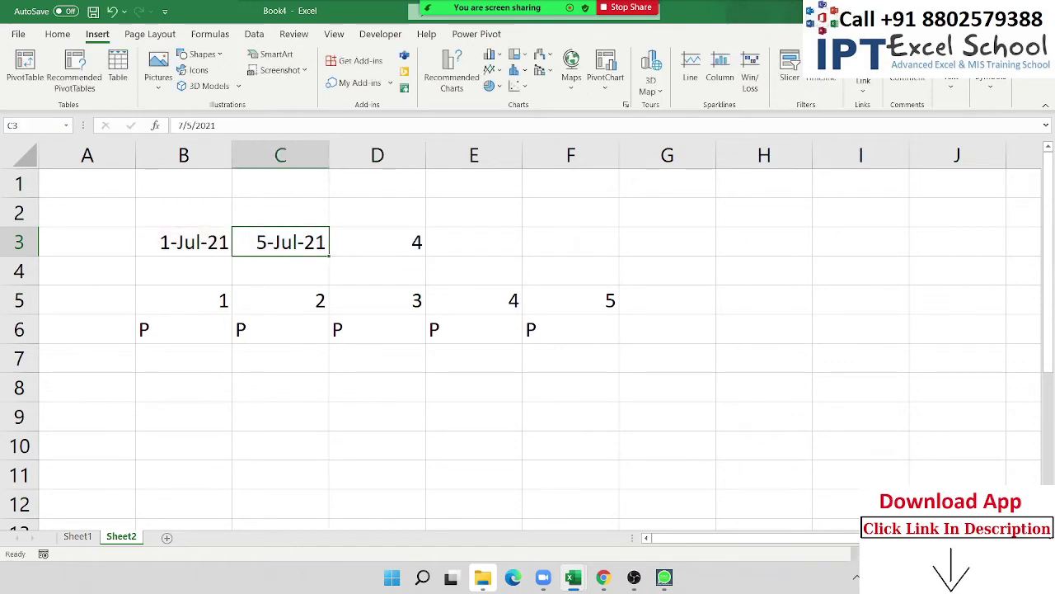
click(57, 34)
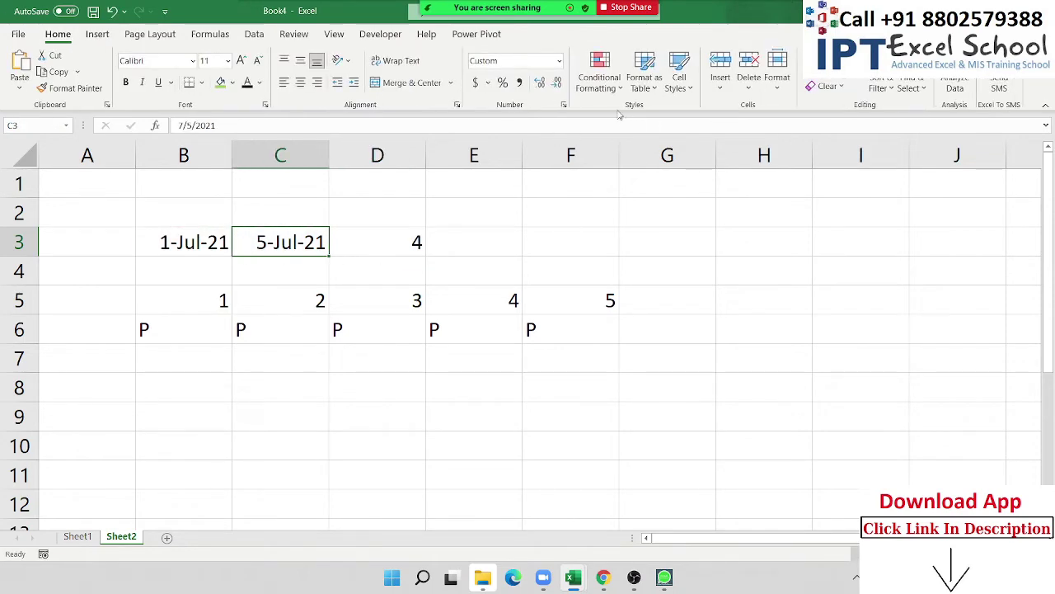
click(564, 104)
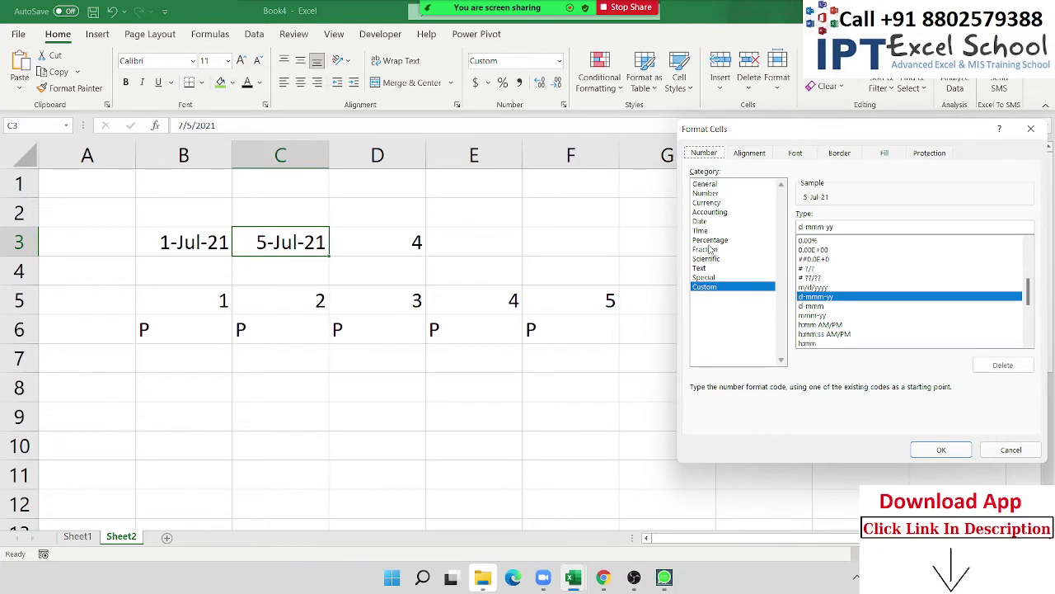
Step: Give C3 a custom DD-MM-YY HH:MM:SS format so it reads 05- 07 - 21 00:00:00
click(709, 222)
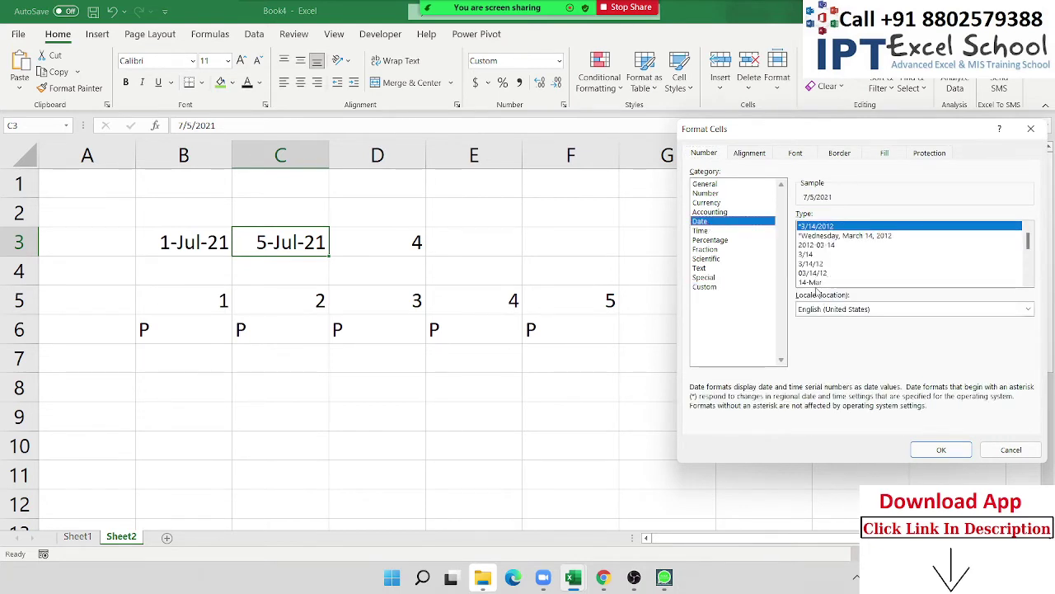
click(713, 287)
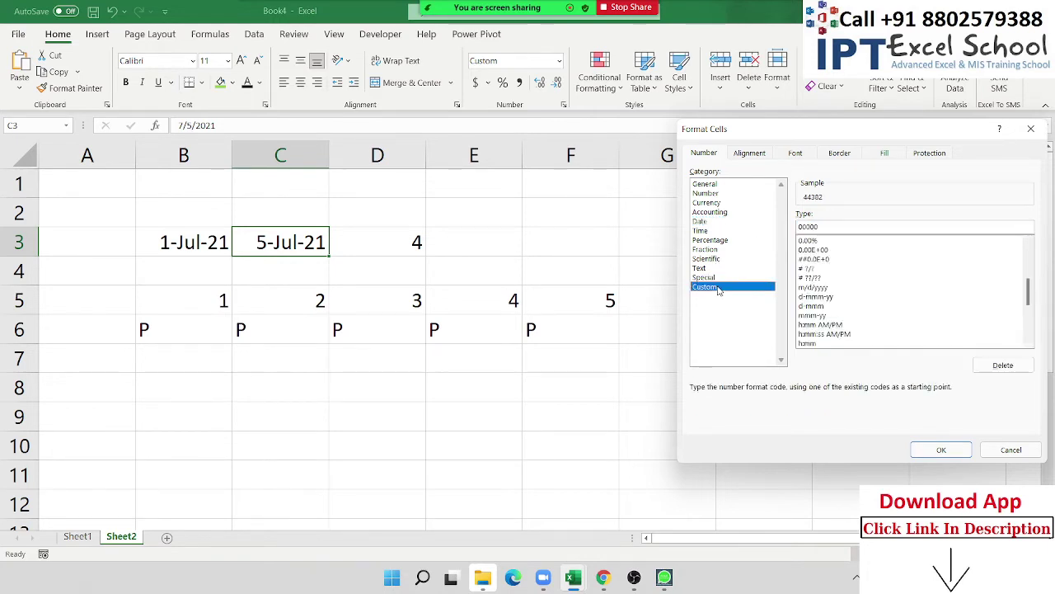
click(822, 229)
text(MM)
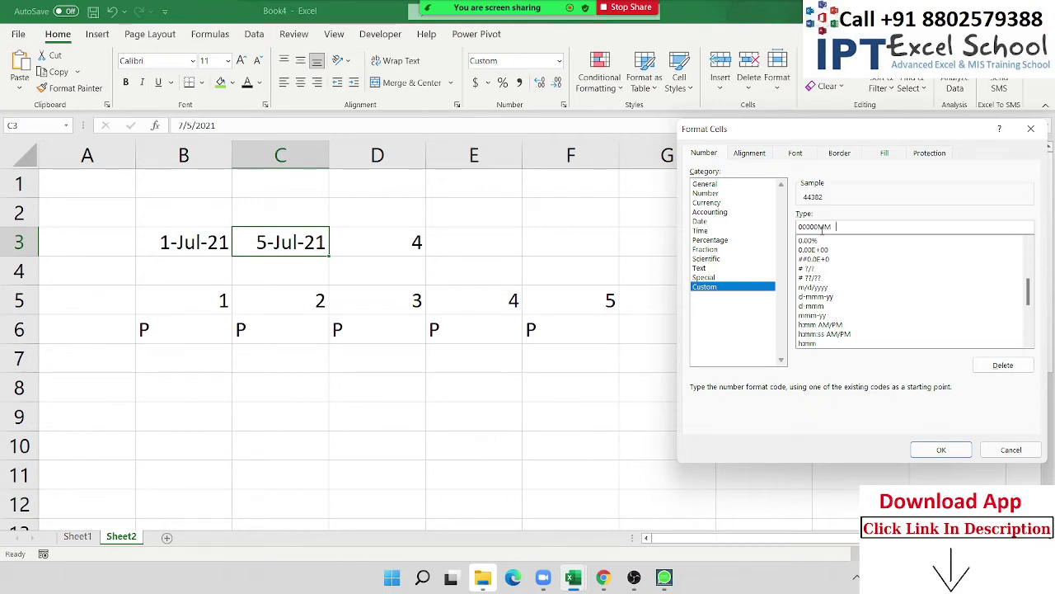
key(BackSpace)
key(ctrl+a)
key(BackSpace)
text(DD=)
text(M)
text(M)
text(Y)
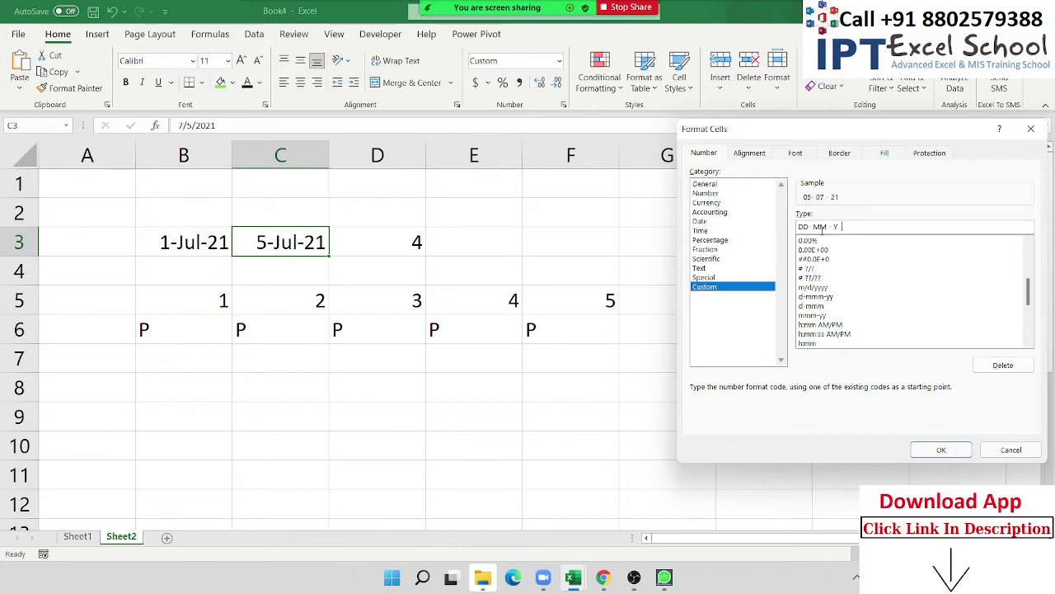
text(HH:MM)
text(SS)
key(Return)
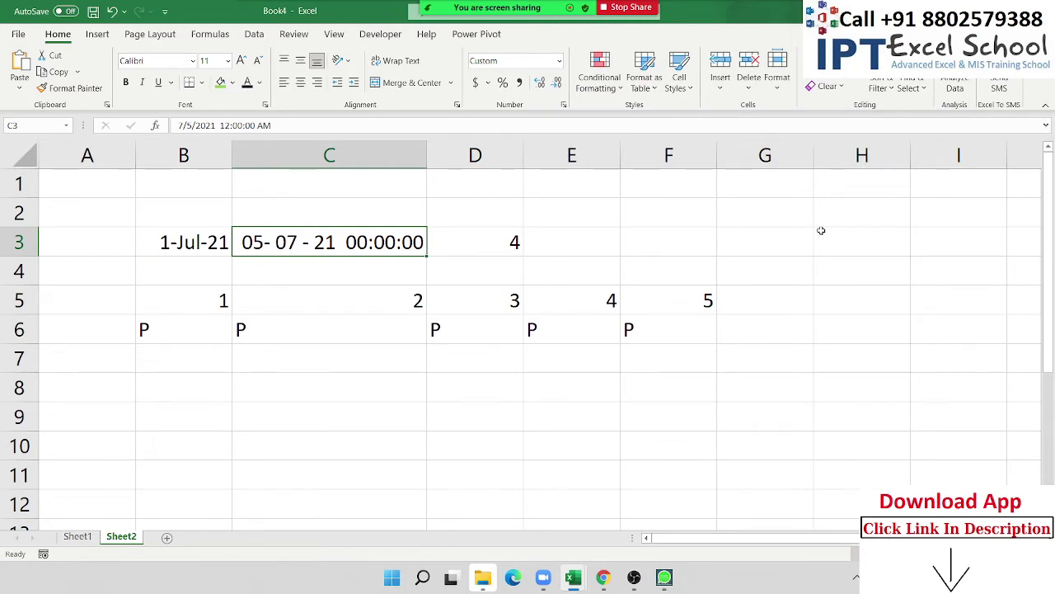
Step: Change the time in C3 from 12:00 to 23:59
key(F2)
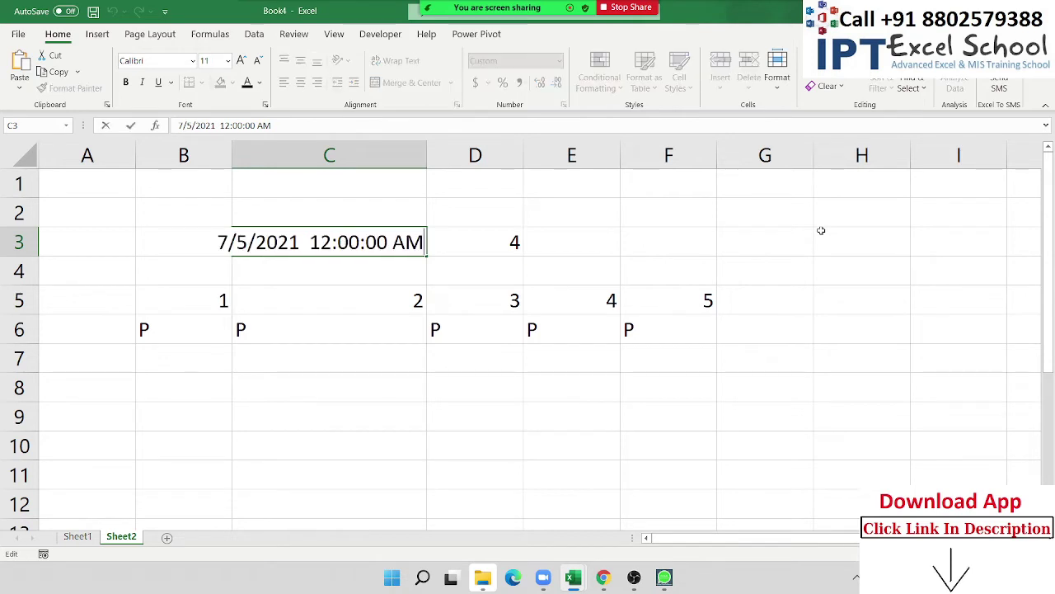
key(Left)
key(Left)
key(Left)
key(Left)
key(Left)
key(Left)
key(Left)
key(Left)
key(Left)
key(BackSpace)
key(BackSpace)
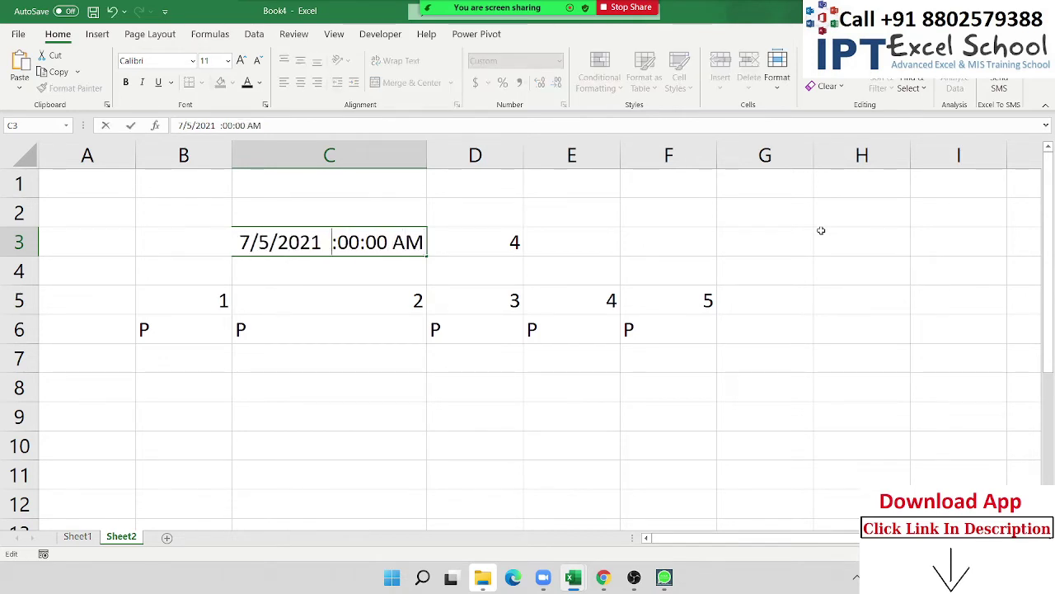
text(23)
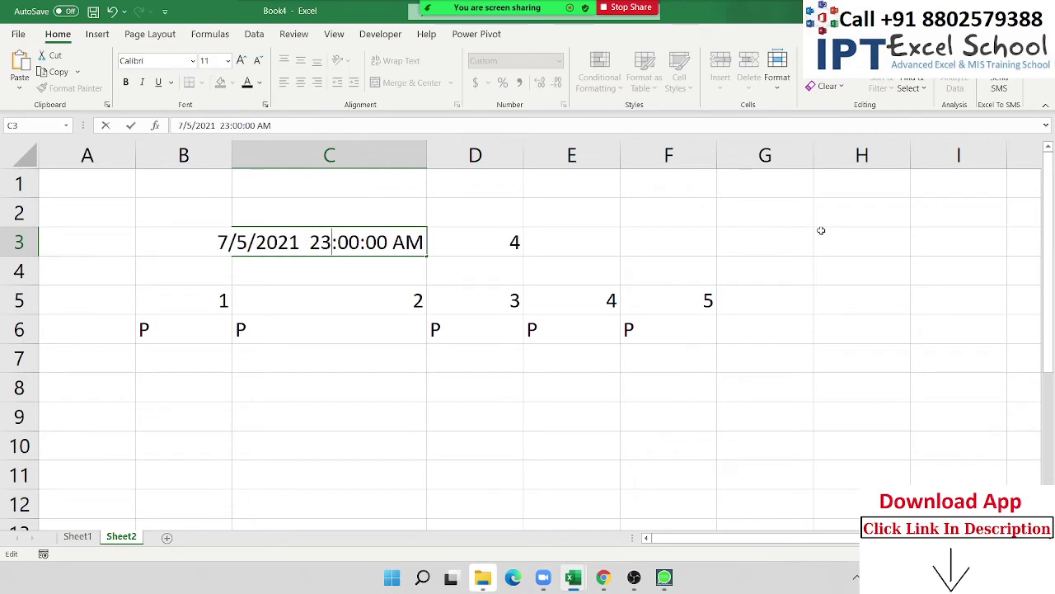
key(Right)
key(Delete)
key(Delete)
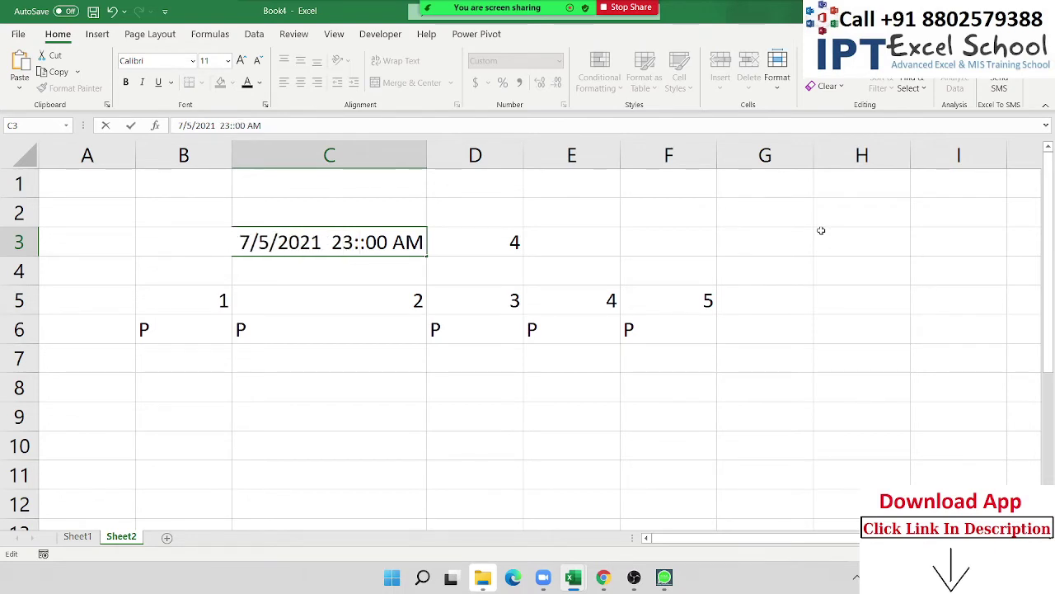
text(59)
key(Return)
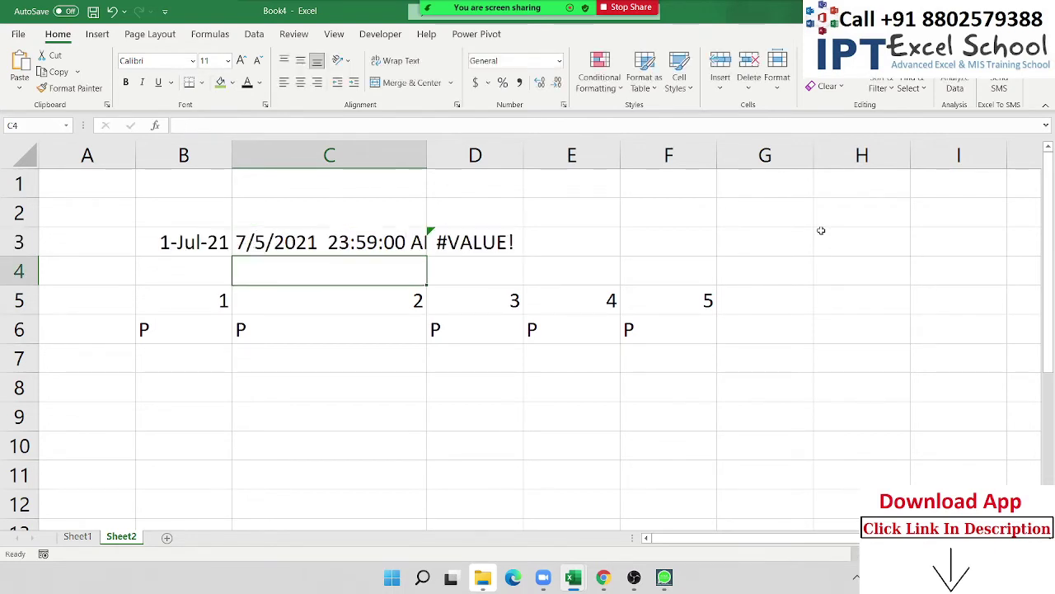
Step: Remove the AM from C3's entry so D3's difference reads 4.999306
key(Up)
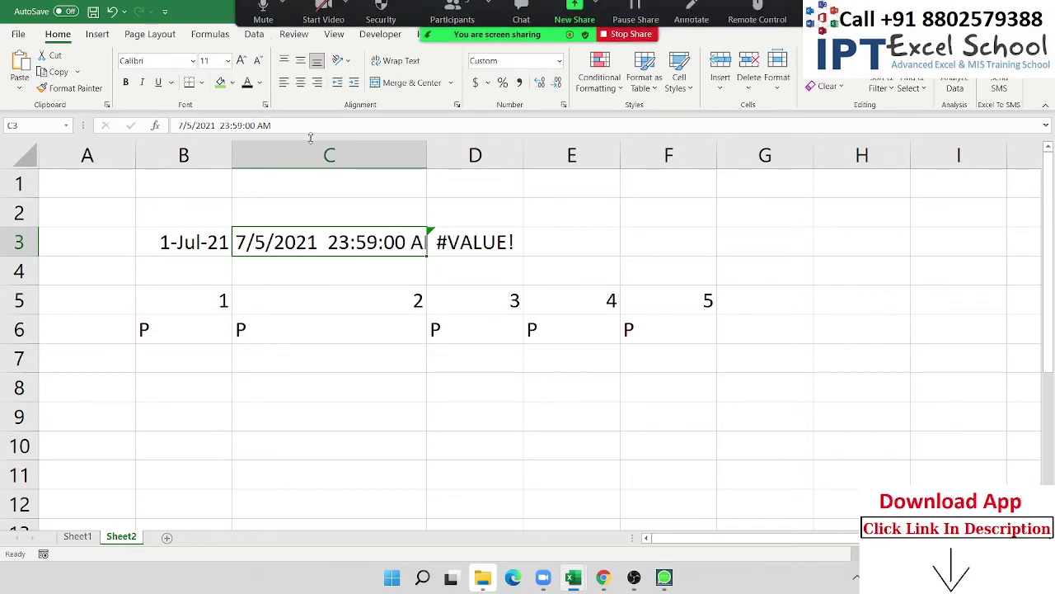
click(309, 130)
key(BackSpace)
key(BackSpace)
key(BackSpace)
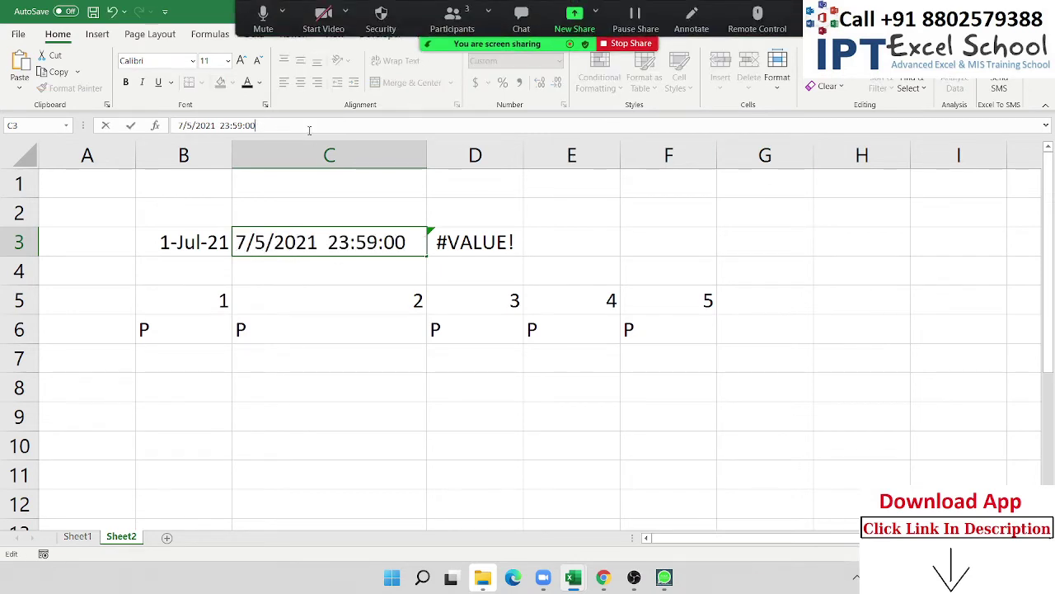
key(Return)
key(Up)
key(Right)
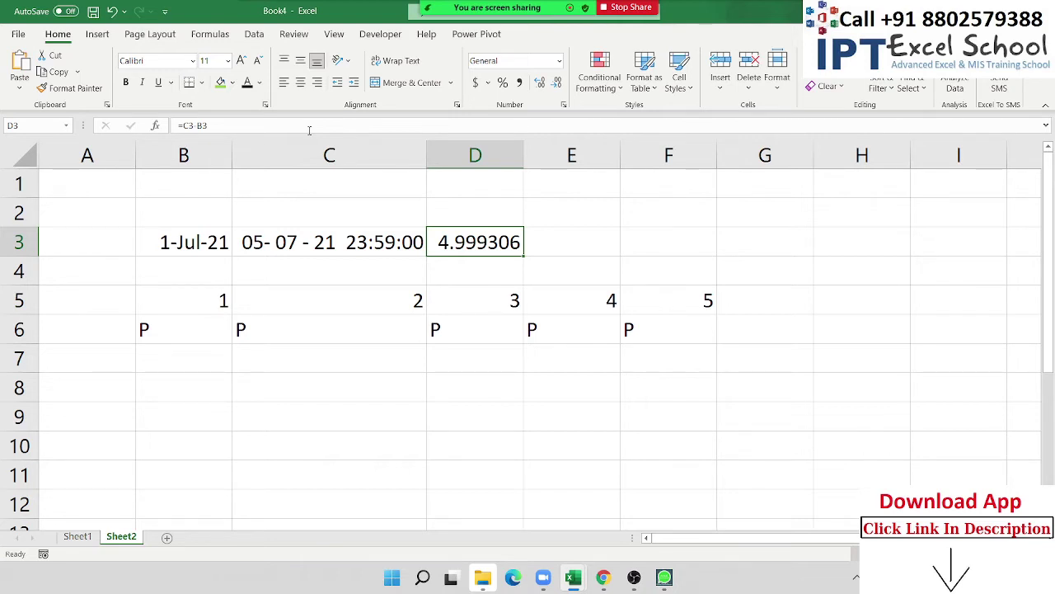
Step: Undo the recent edits, restoring C3 to display 5-Jul-21
key(ctrl+z)
key(ctrl+z)
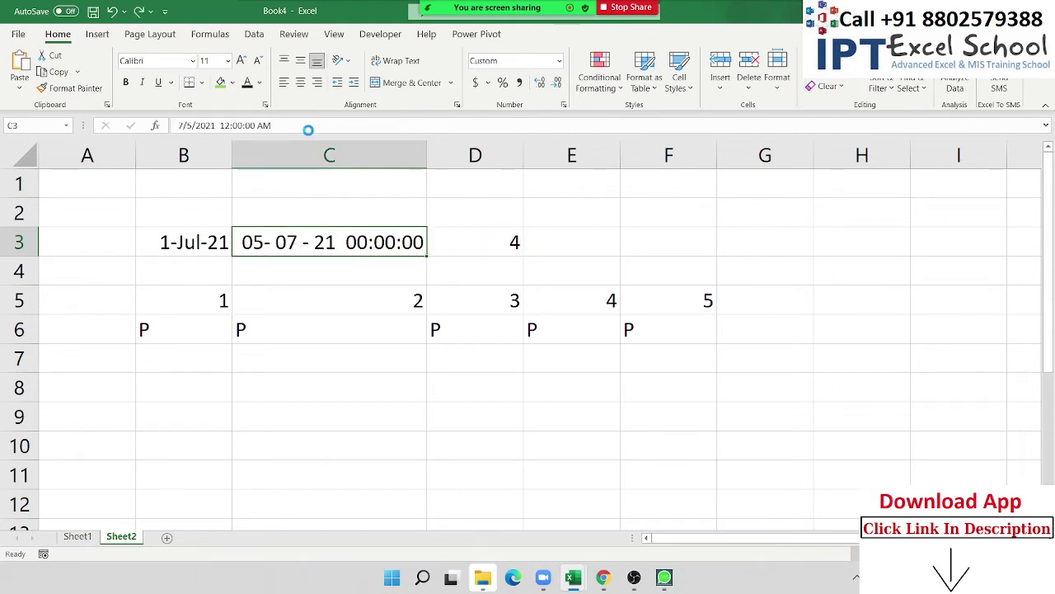
key(ctrl+z)
key(ctrl+z)
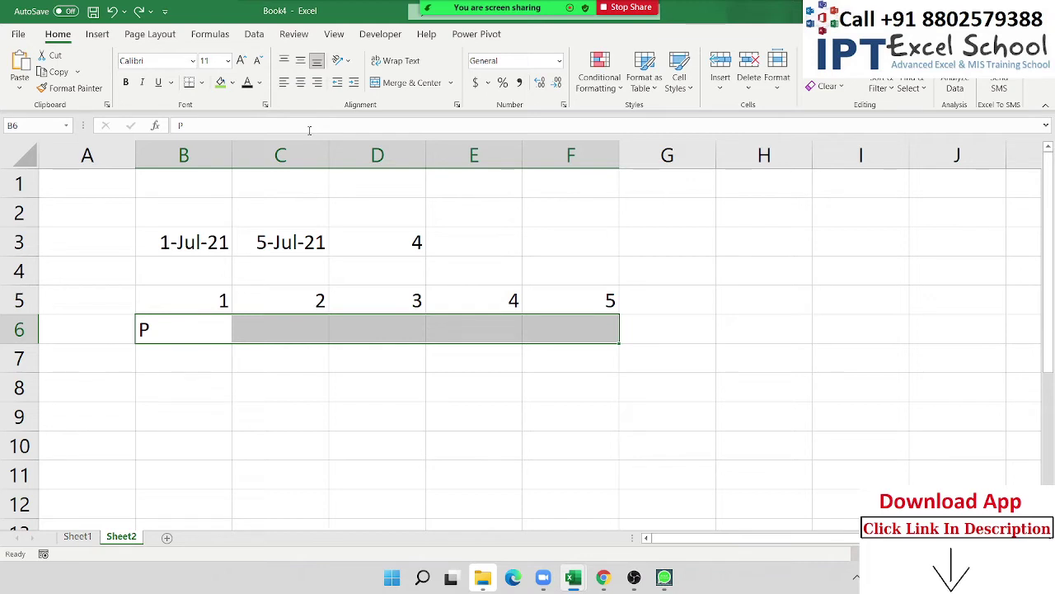
key(ctrl+z)
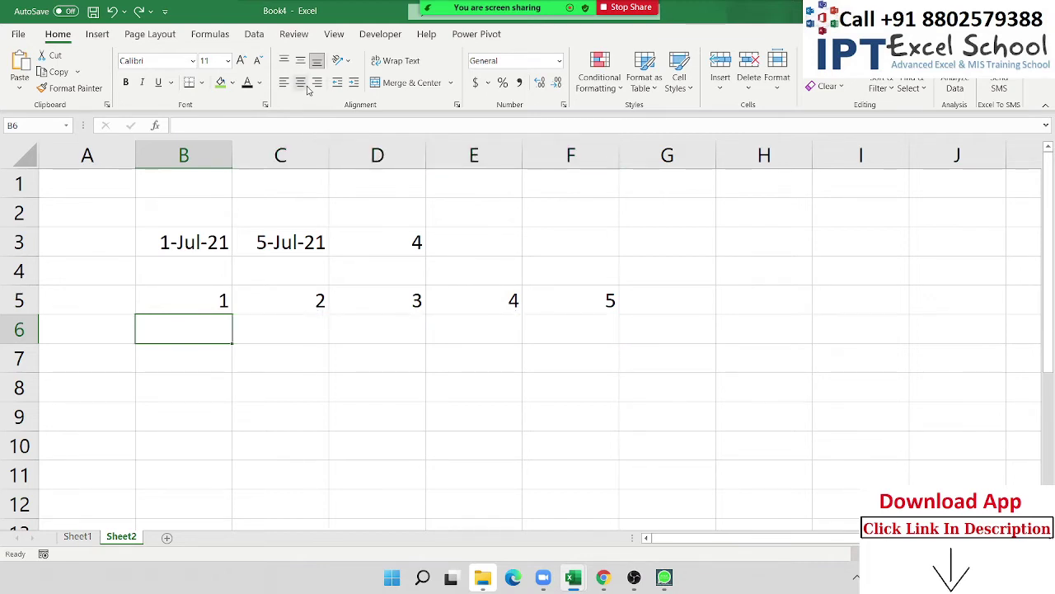
Step: Change D3's formula to =C3-B3+1 so it counts 5 days inclusive
click(385, 242)
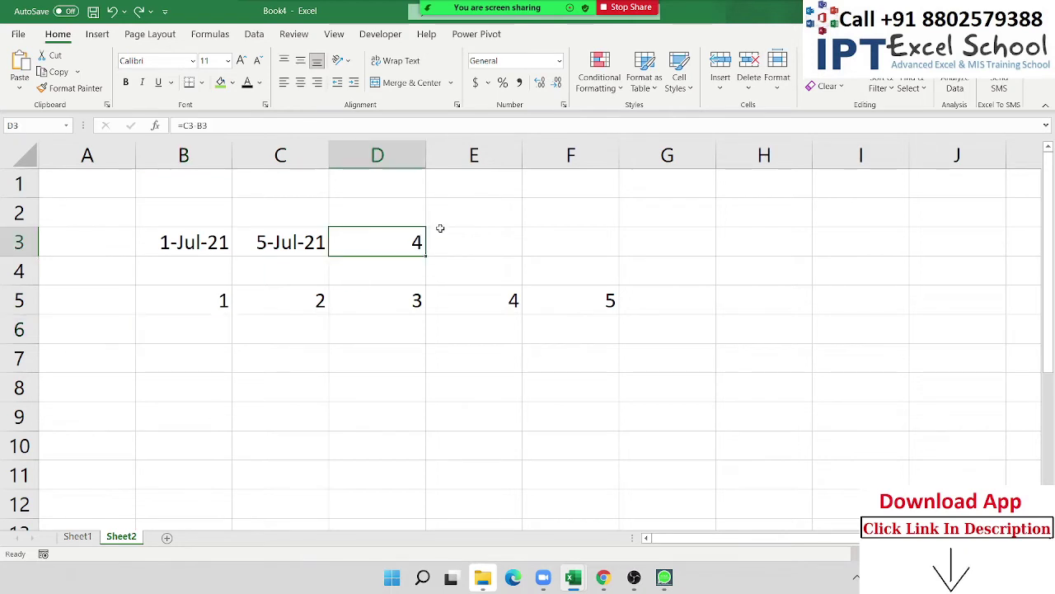
click(267, 125)
text(+1)
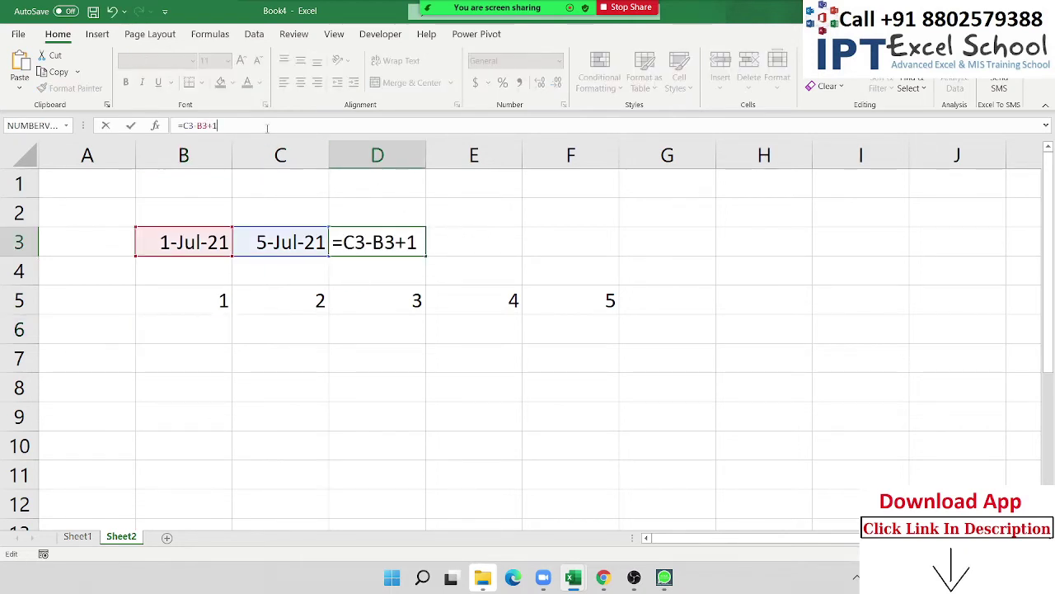
key(Return)
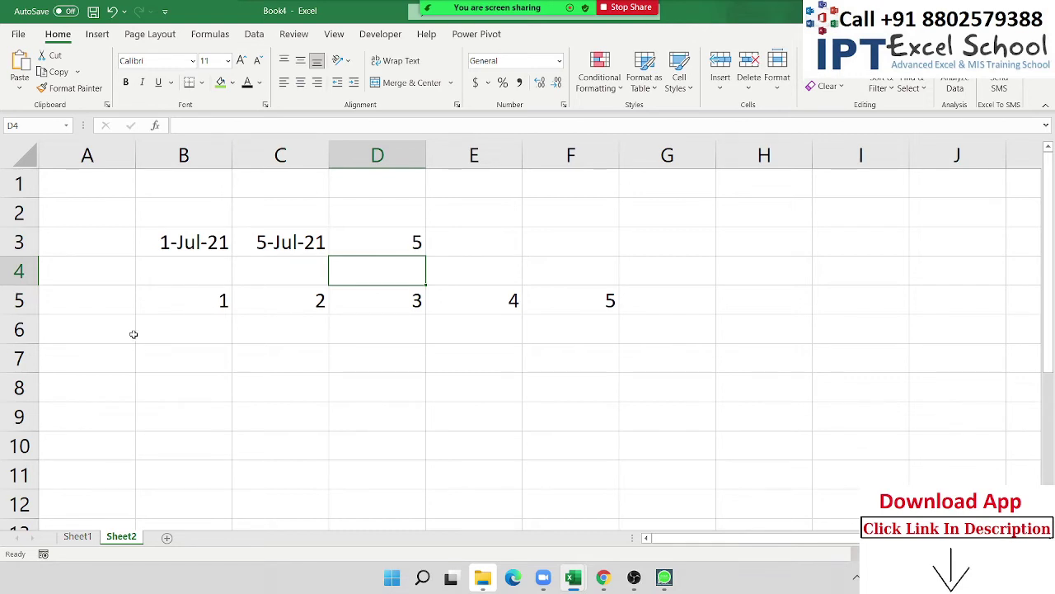
click(463, 241)
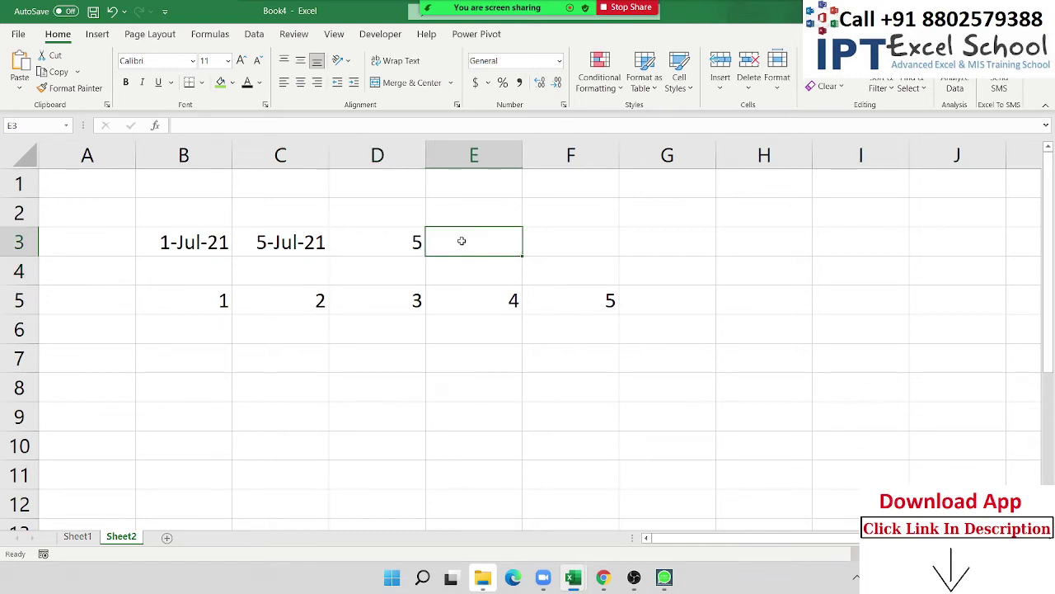
text(=dayed)
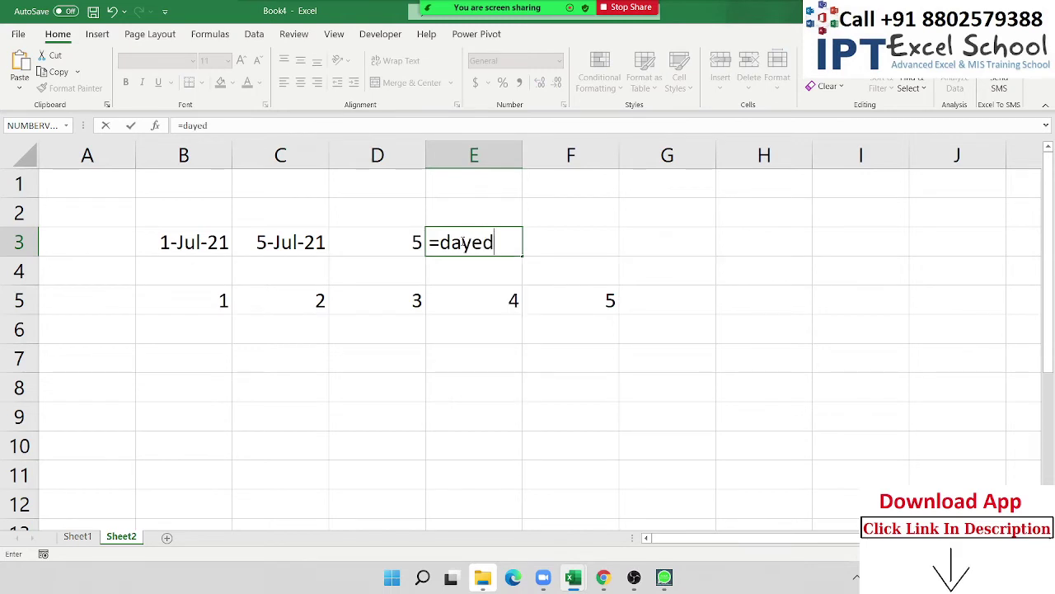
key(BackSpace)
key(BackSpace)
key(BackSpace)
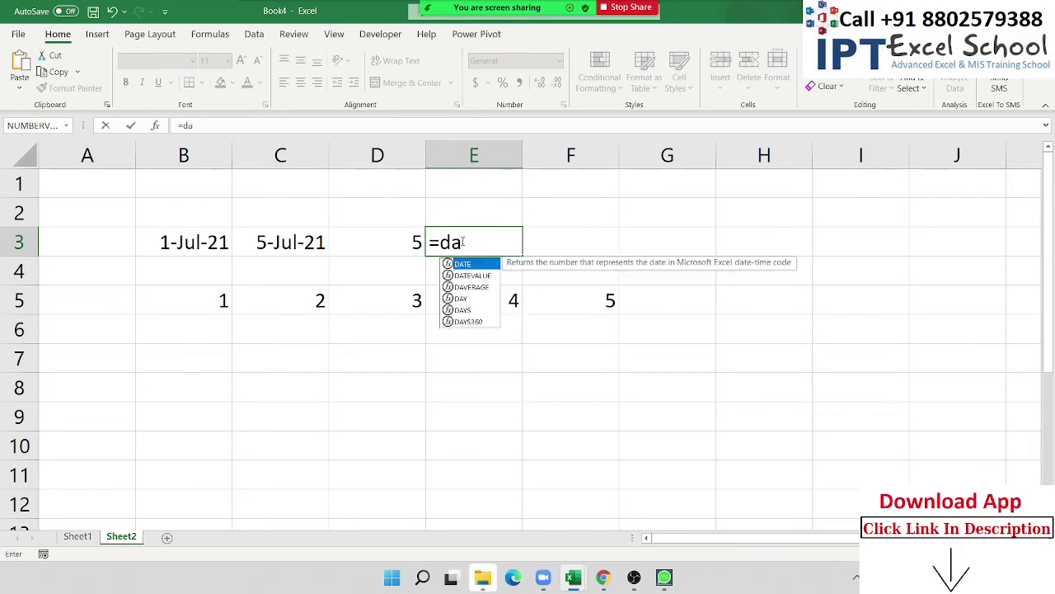
text(ted)
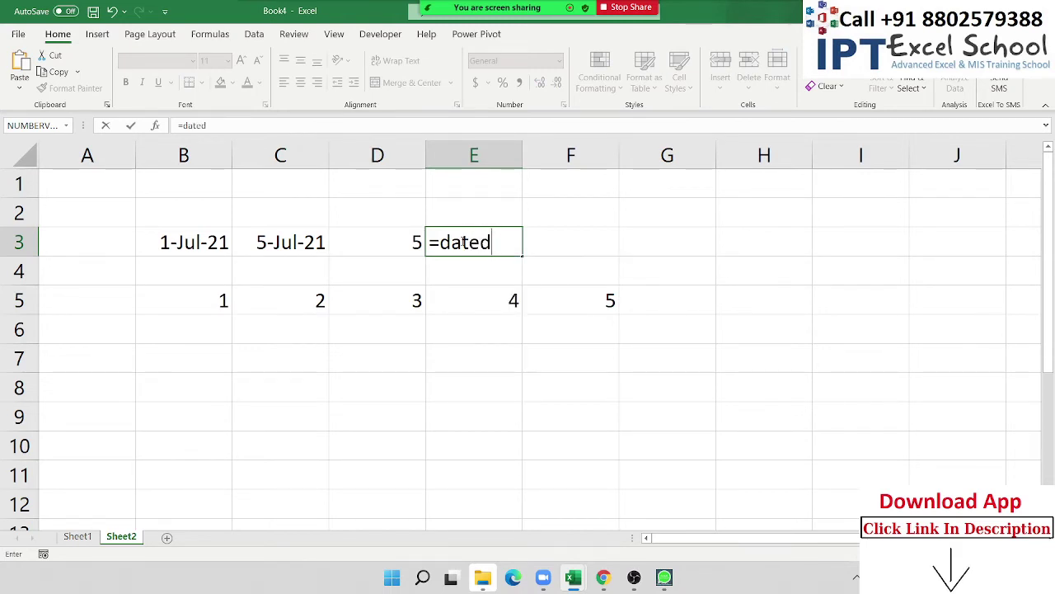
text(if(")
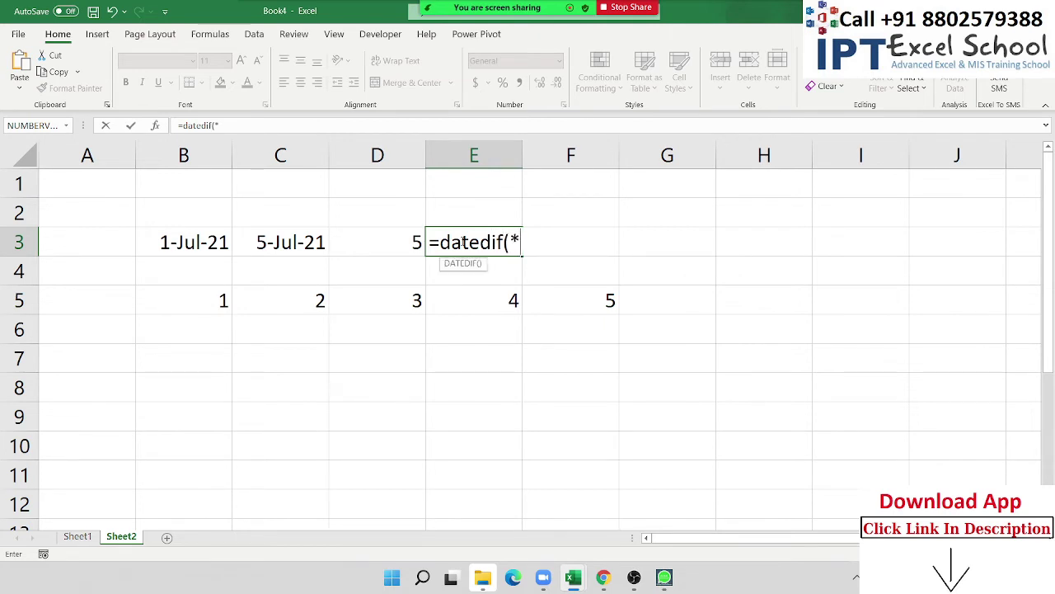
key(BackSpace)
click(215, 239)
text(,)
click(277, 240)
text(,)
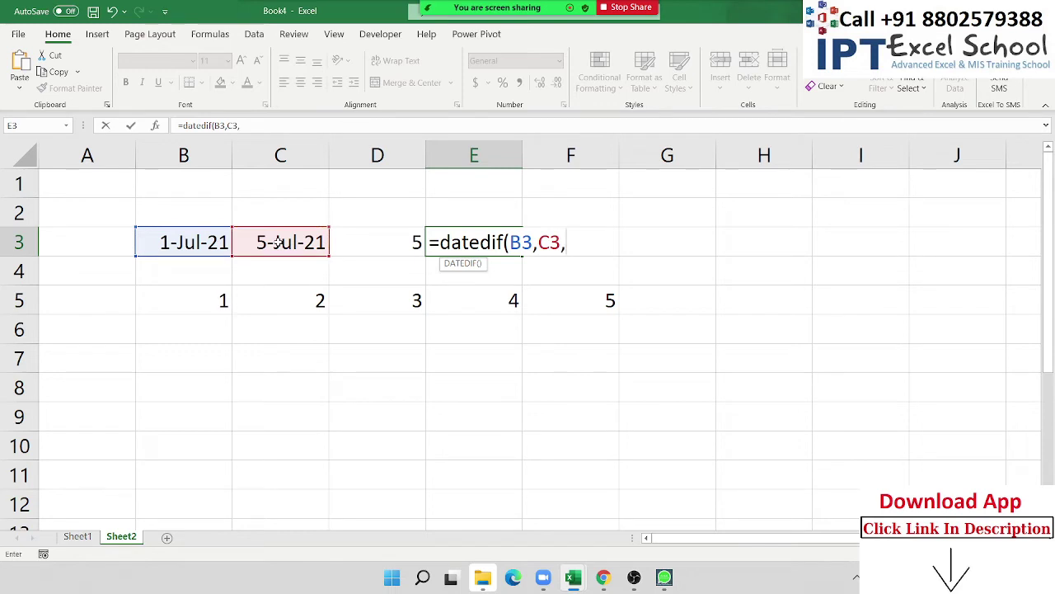
text(")
text(d")
key(Return)
key(Up)
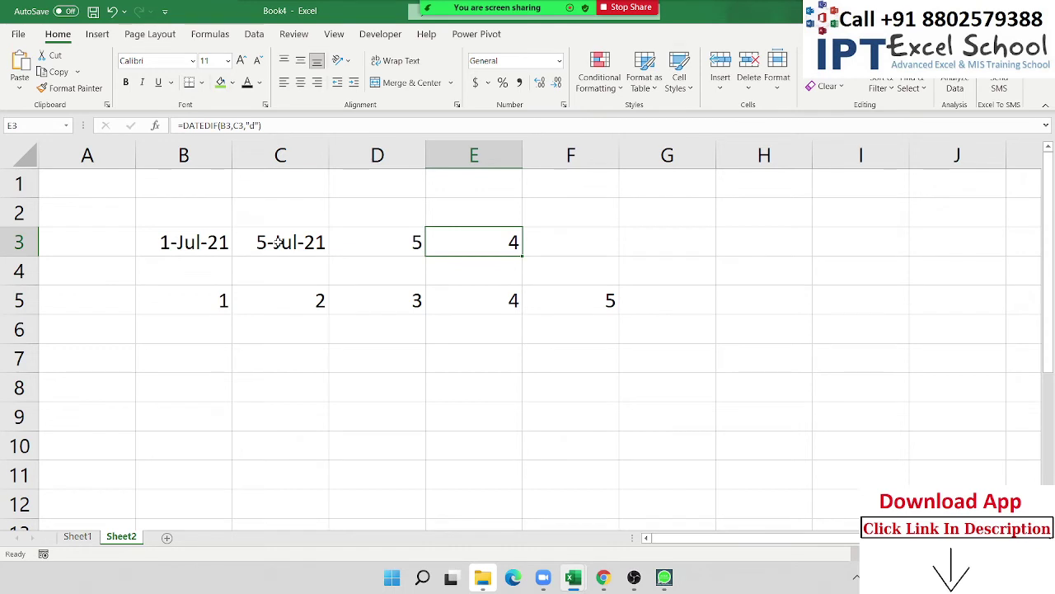
key(Left)
key(Left)
key(Right)
key(Right)
key(Delete)
key(Left)
key(Left)
key(Left)
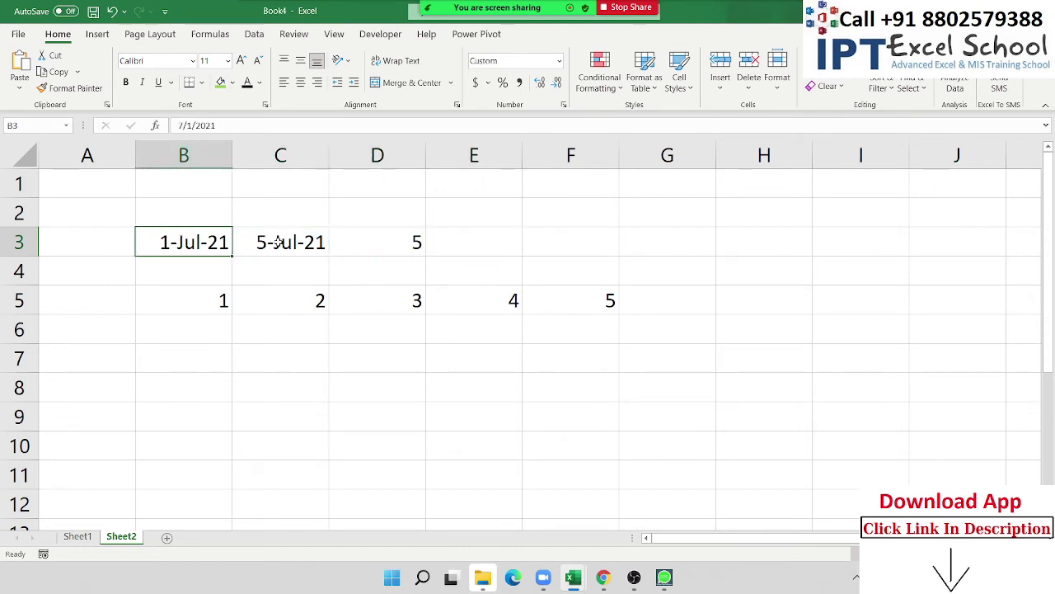
key(shift+Right)
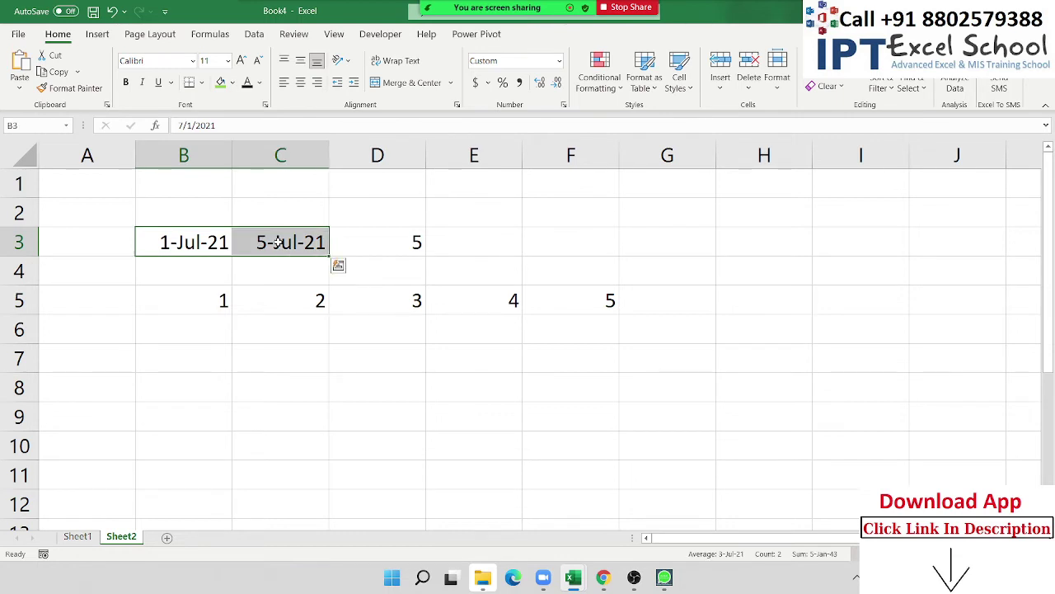
key(Down)
key(Down)
key(Down)
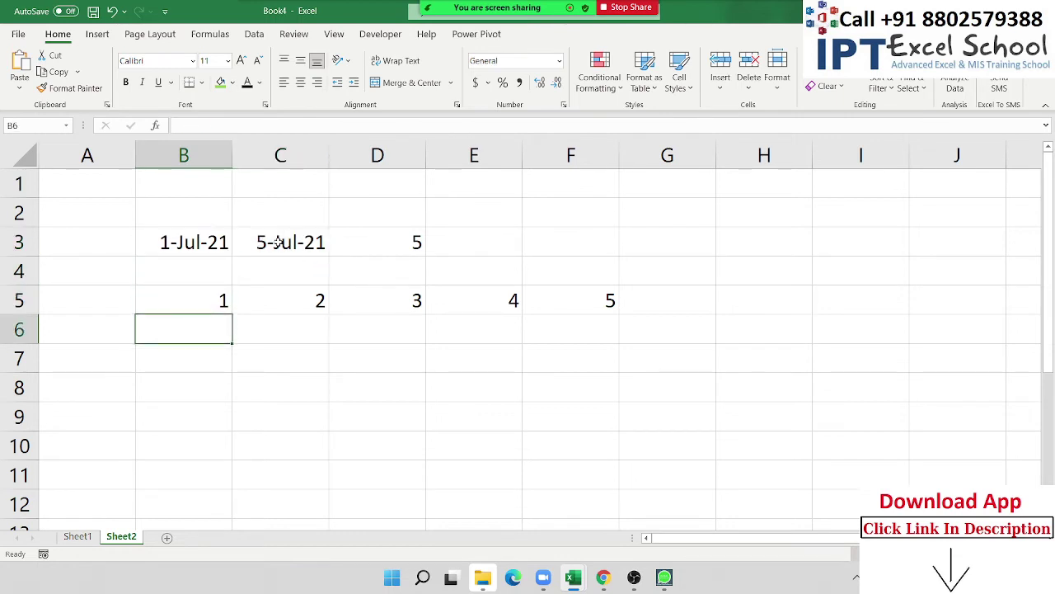
key(Down)
key(Down)
Step: Type the heading DOB in A7 and the birth date 7/1/1987 in A8
key(Left)
key(Up)
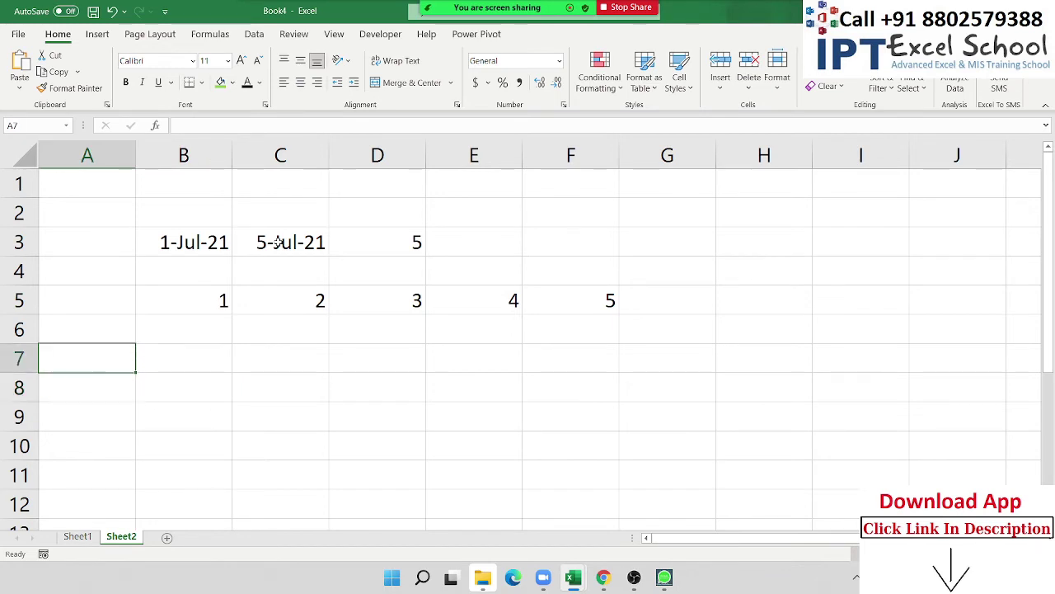
text(DOB)
key(Return)
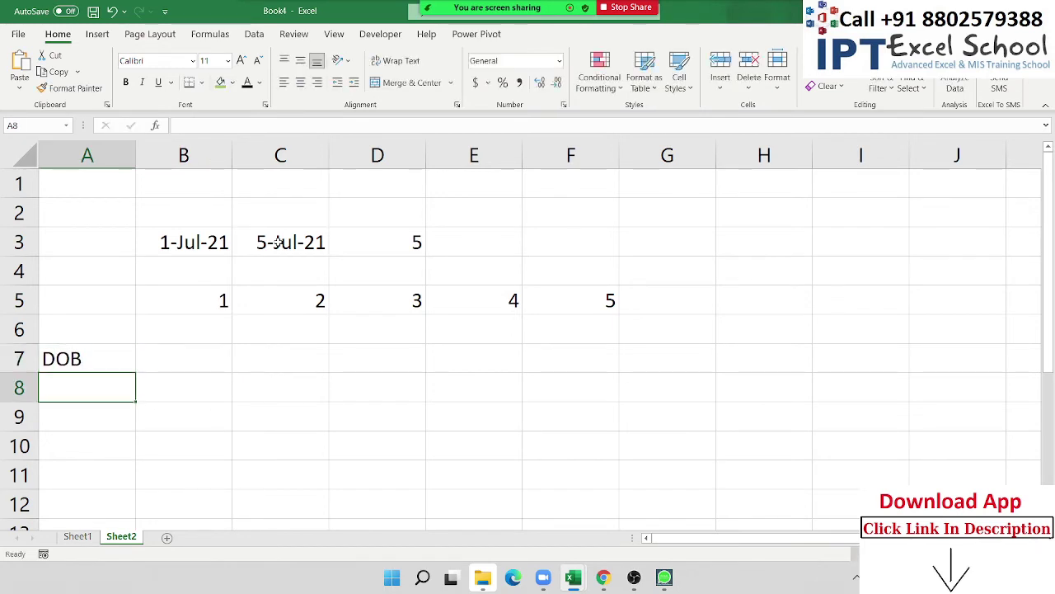
text(7/1)
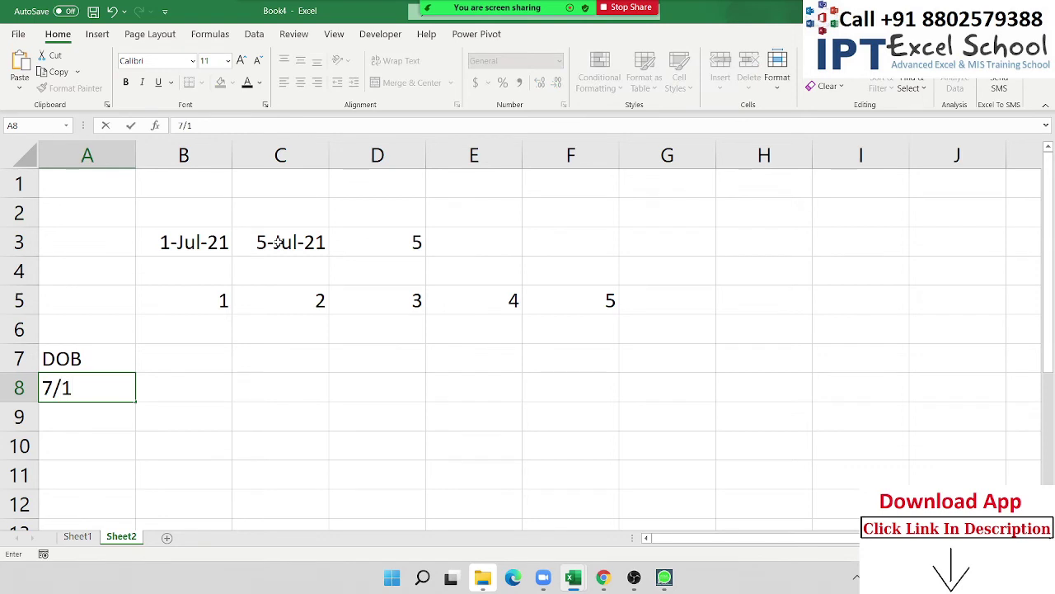
text(/198)
text(7)
key(Tab)
Step: After several cancelled tries, enter today's date 7/9/2021 in B7 with Ctrl+;
key(Up)
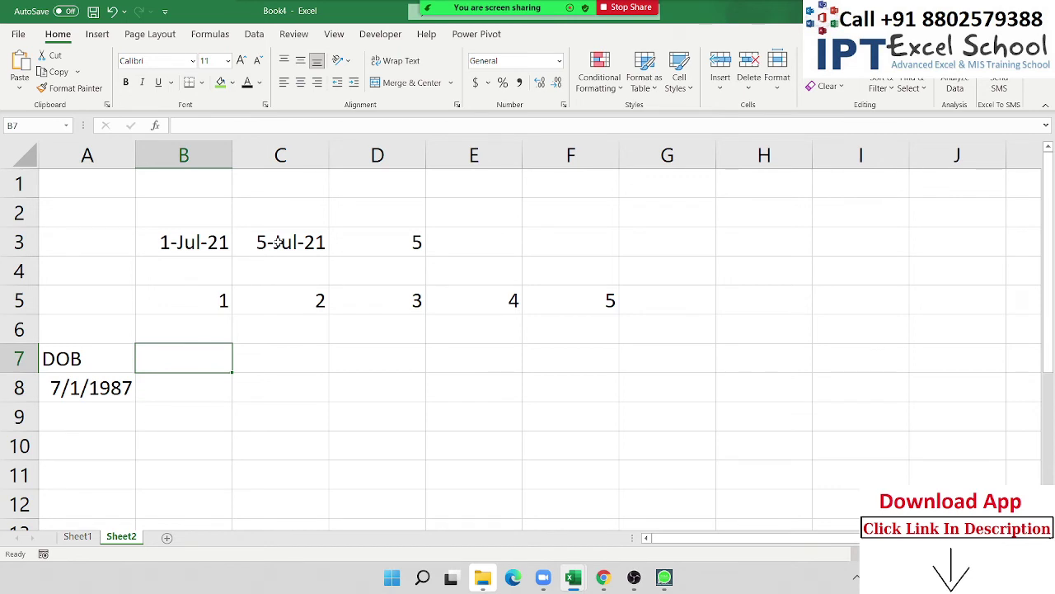
text(7/9/2021)
key(Escape)
key(ctrl+z)
key(ctrl+t)
key(Escape)
key(ctrl+t)
key(Escape)
key(ctrl+y)
key(ctrl+shift+semicolon)
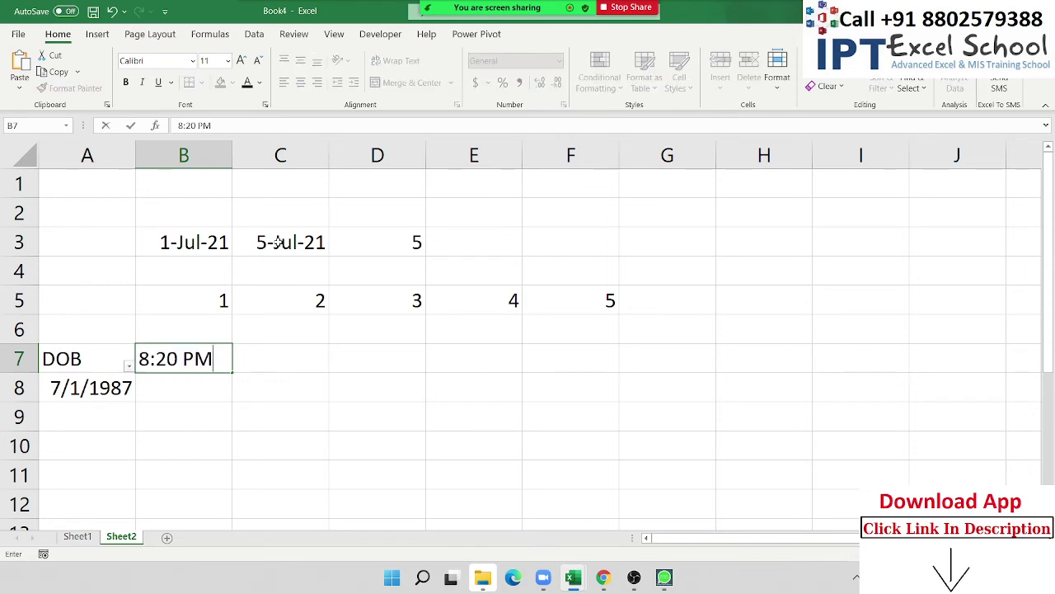
key(Escape)
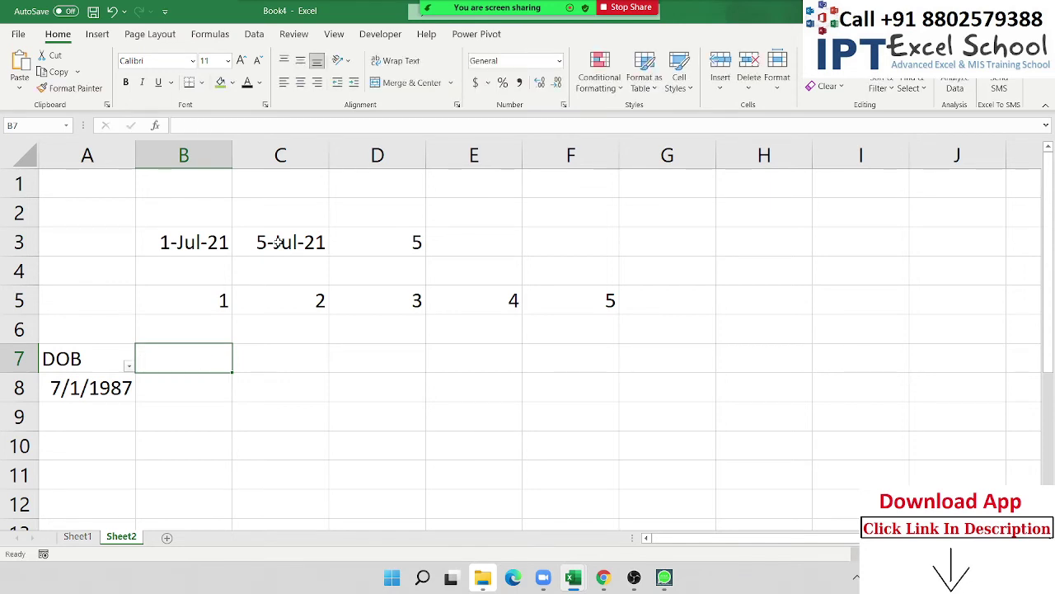
key(ctrl+semicolon)
Step: Put today's date 7/9/2021 in B8 with the heading 'Today' in B7
key(Return)
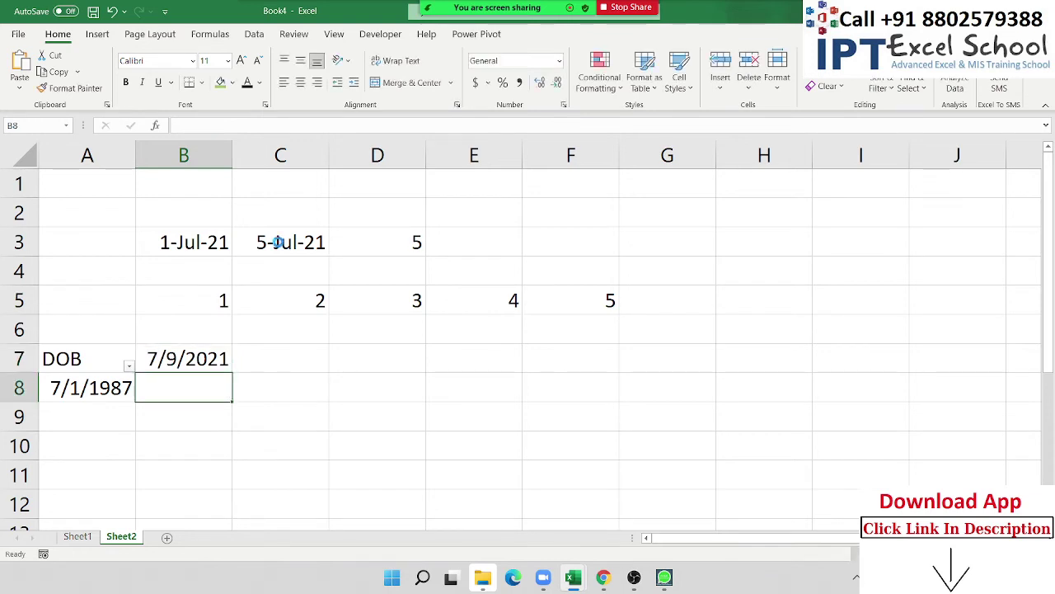
key(ctrl+semicolon)
key(Up)
text(To)
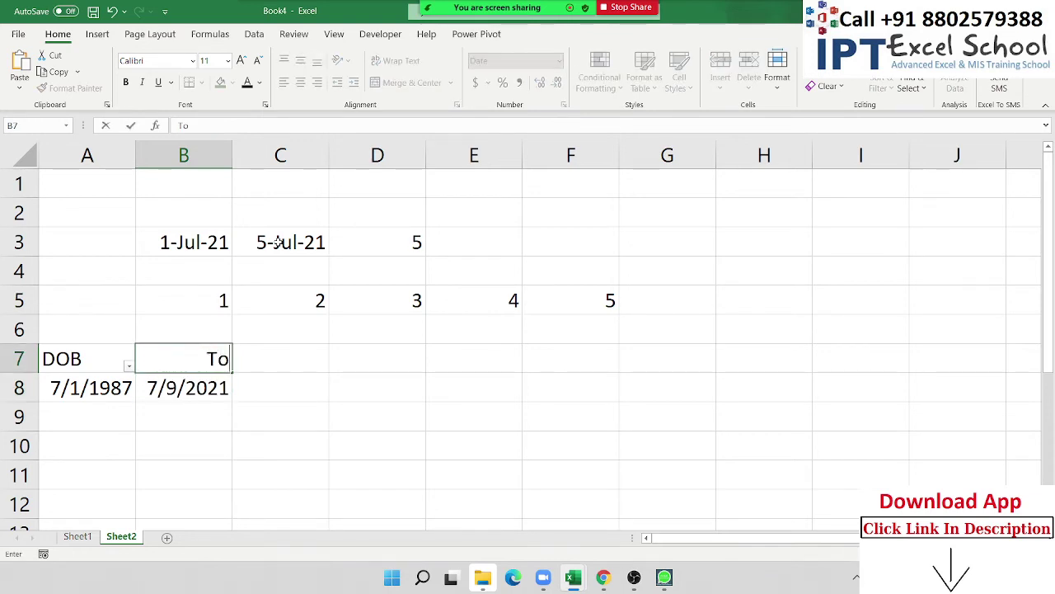
text(day)
key(Right)
Step: Add the headings Y, M and D in D7:F7 and begin a DATEDIF formula in D8
key(Right)
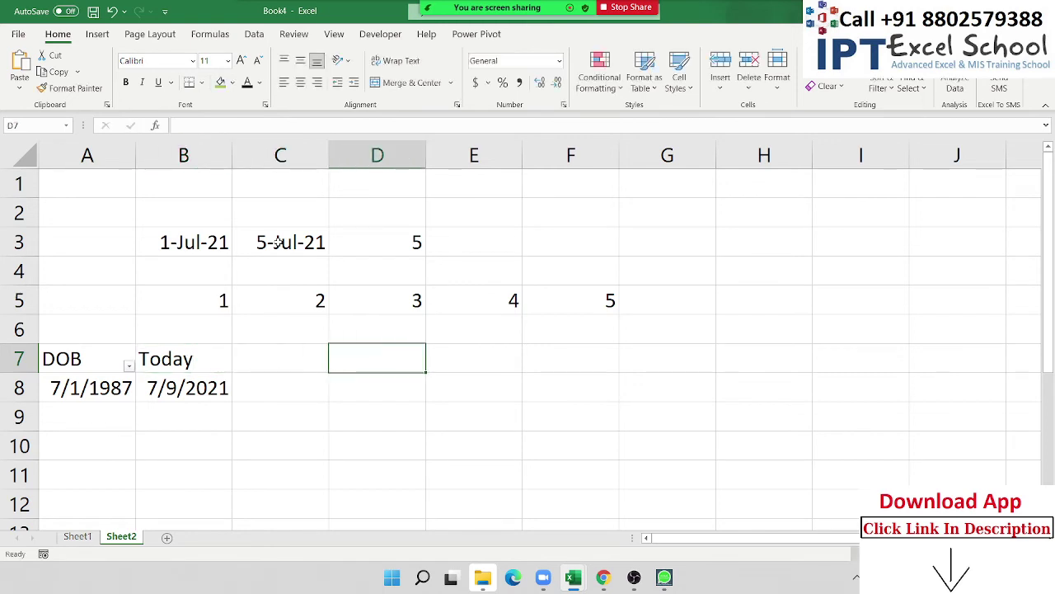
text(Y)
key(Right)
text(M)
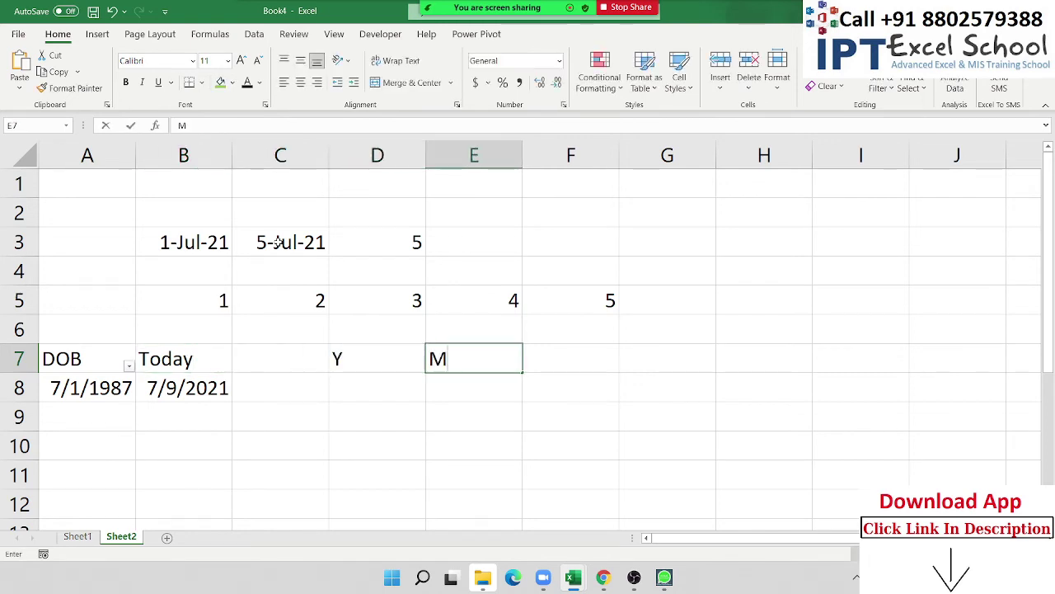
key(Right)
text(D)
key(Return)
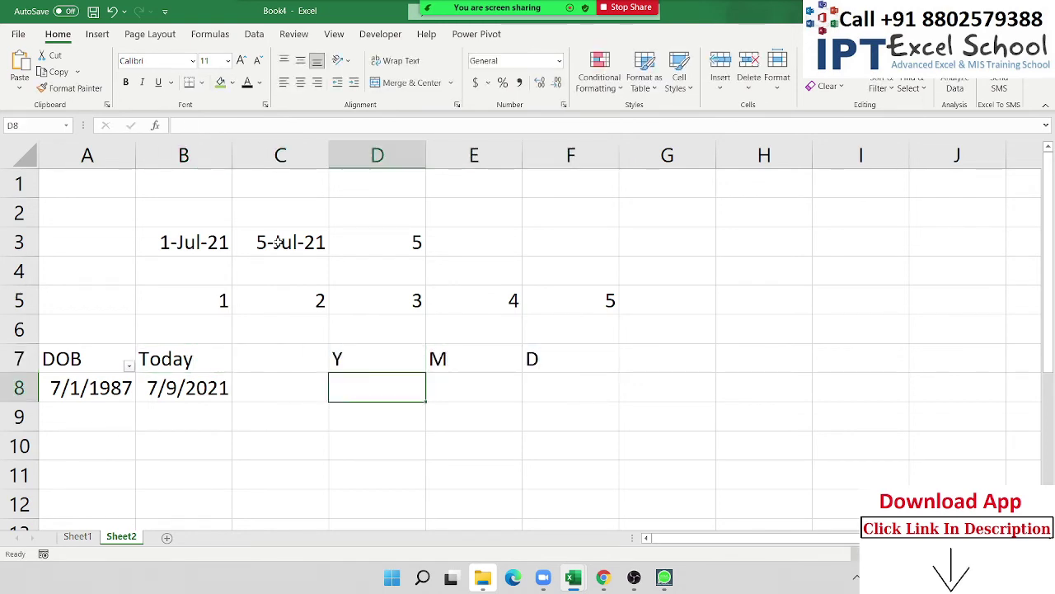
text(=date)
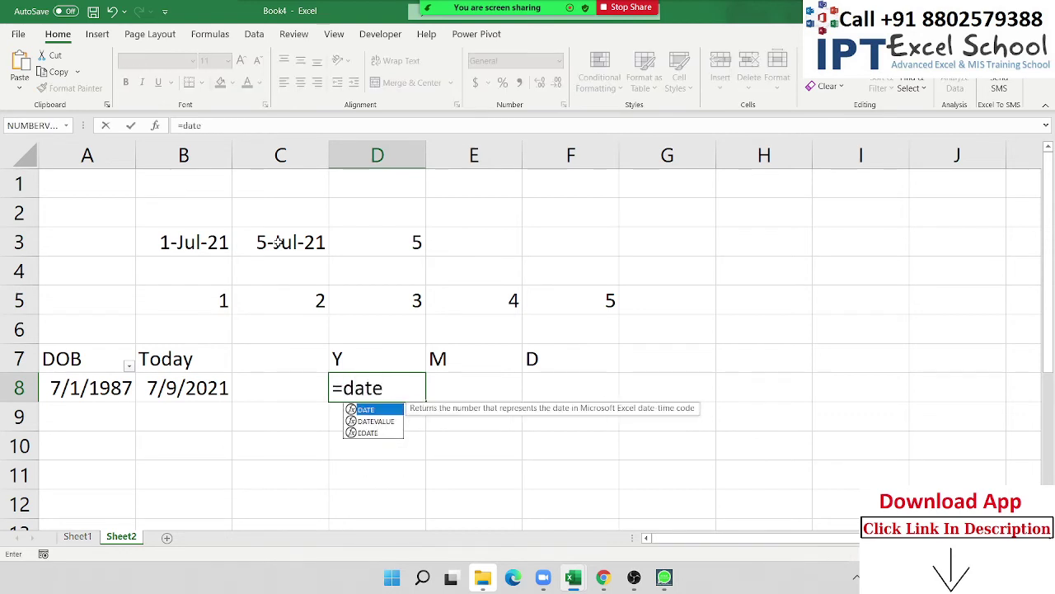
text(dif)
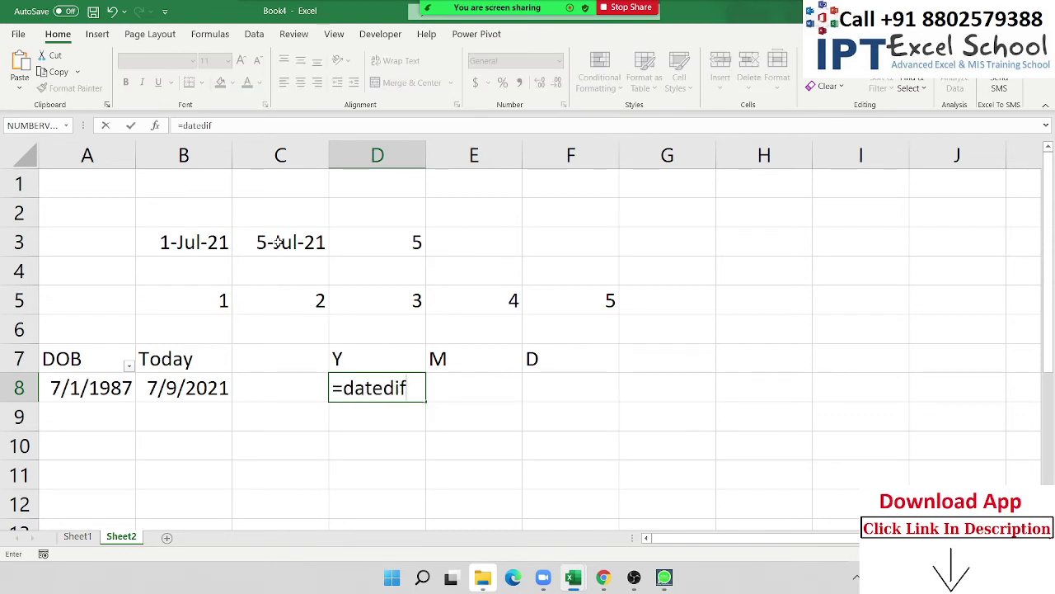
text(()
Step: Complete D8 as =DATEDIF(A8,B8,"y"), giving an age of 34 years
click(157, 388)
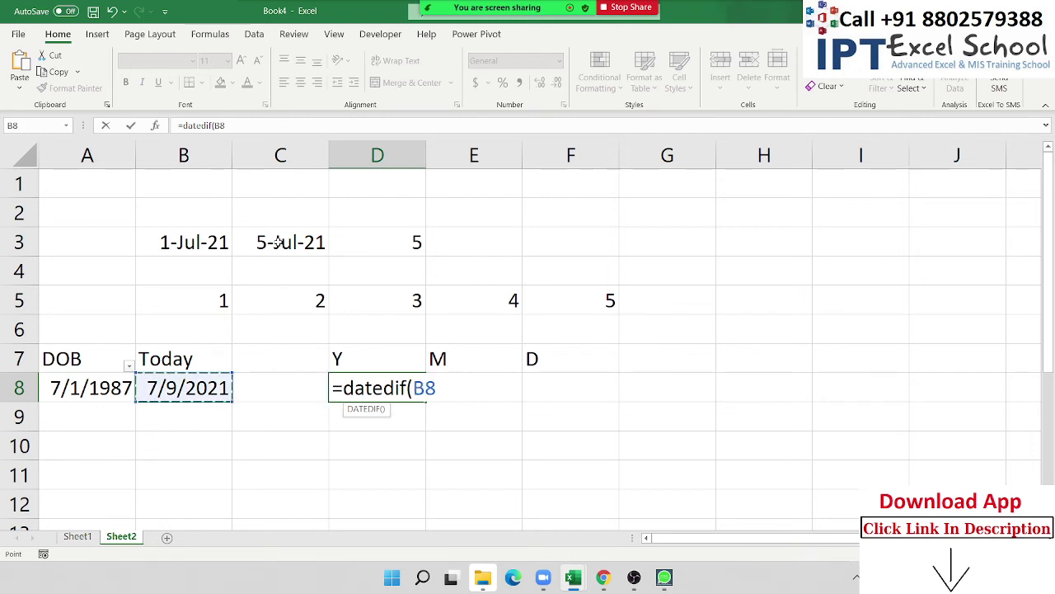
key(Left)
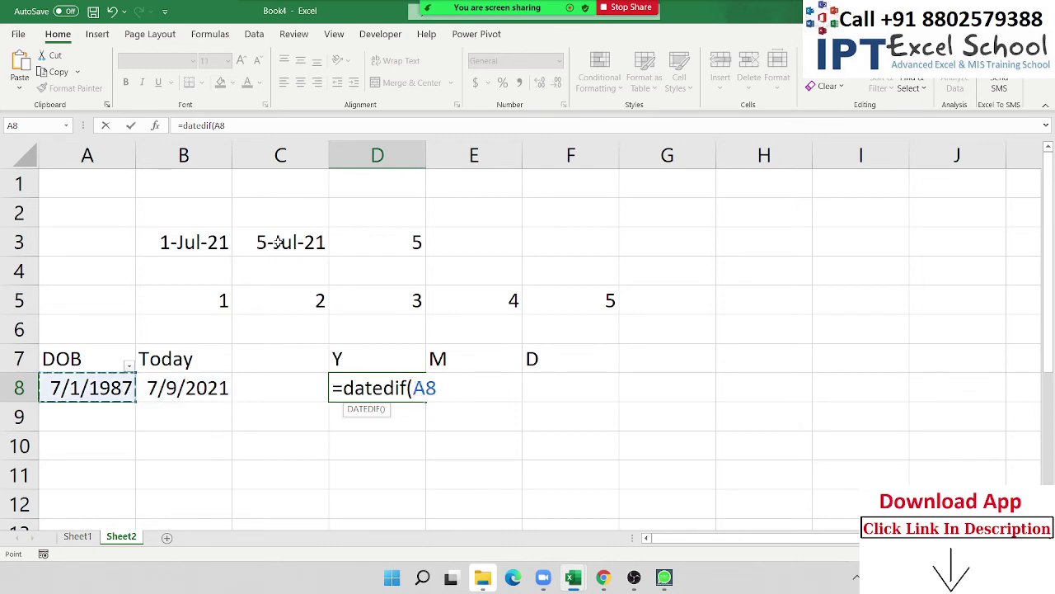
text(,)
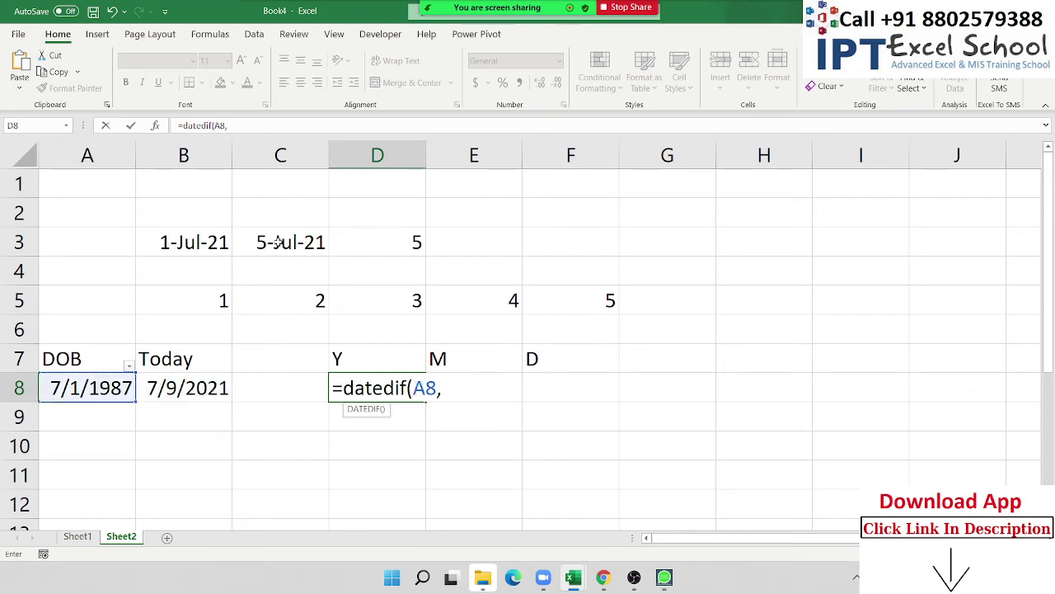
key(Left)
key(Left)
text(,")
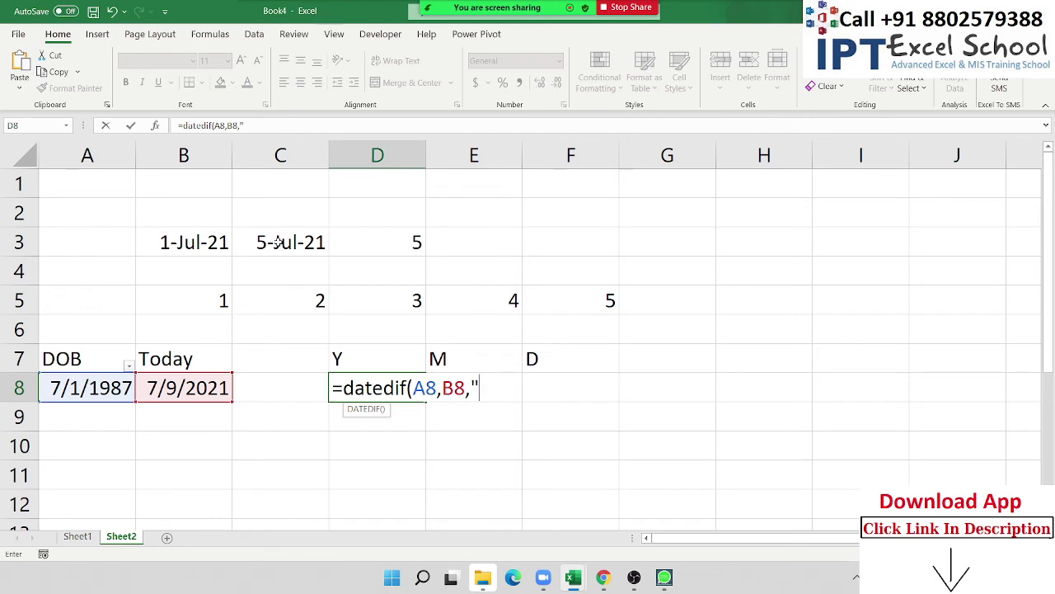
text(y)
key(Return)
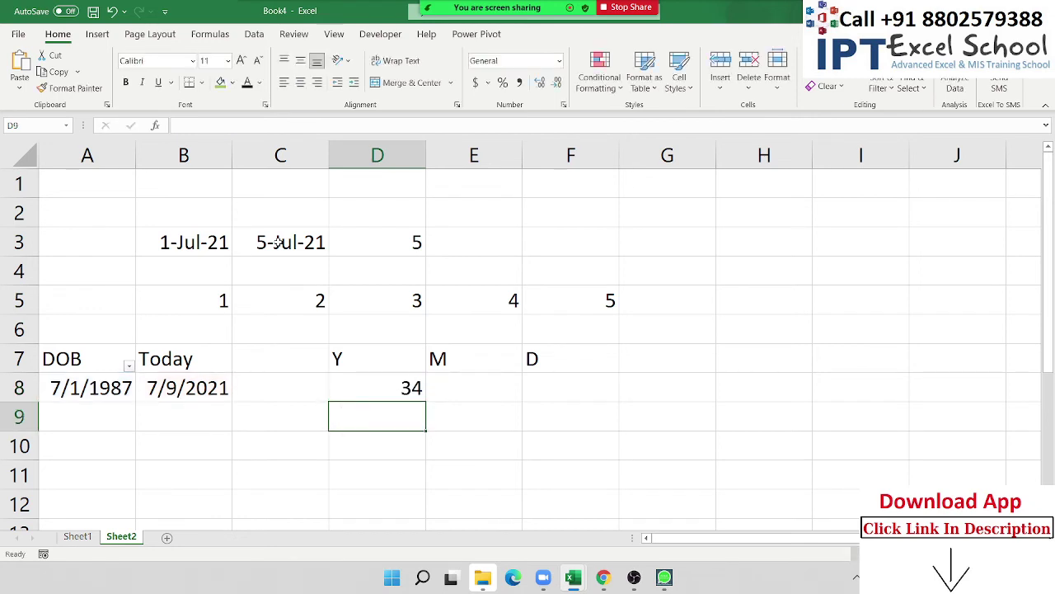
key(Up)
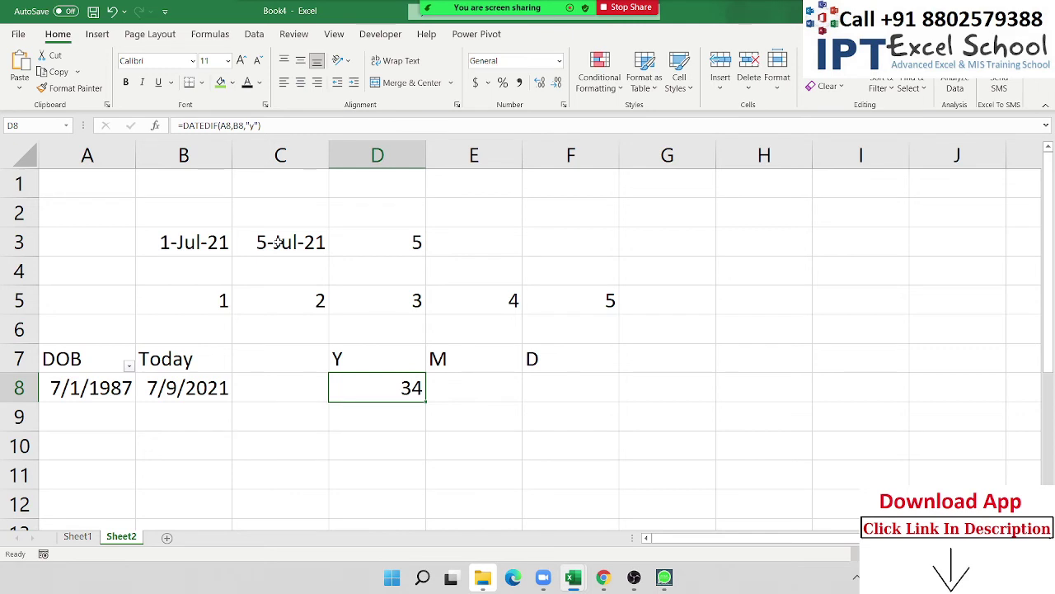
Step: Start a months formula in E8 as =dattedif(A8,B8 using the DOB and Today cells
key(Right)
text(=)
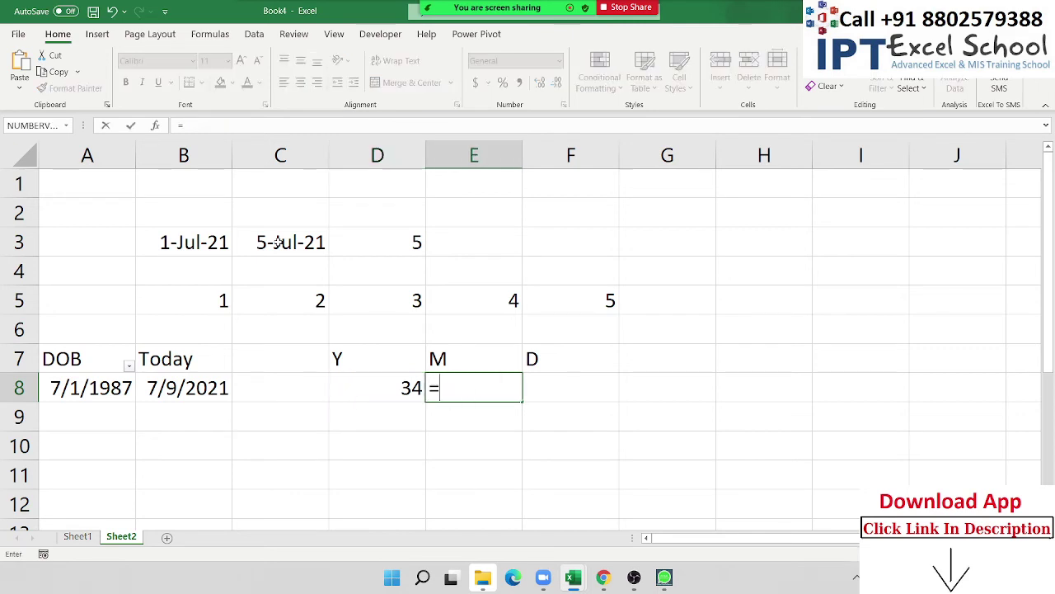
text(mo)
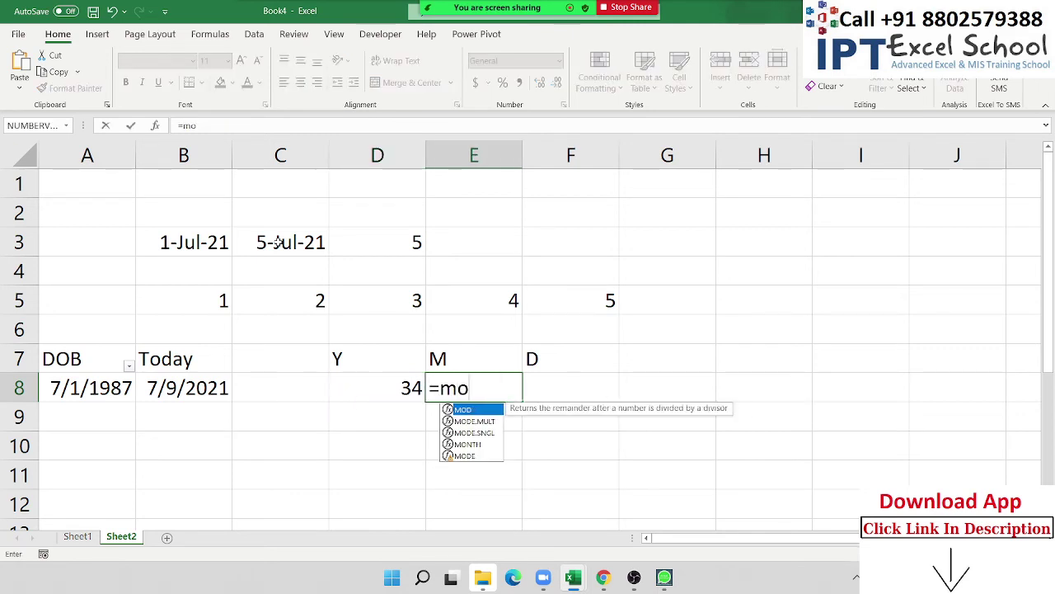
key(BackSpace)
key(BackSpace)
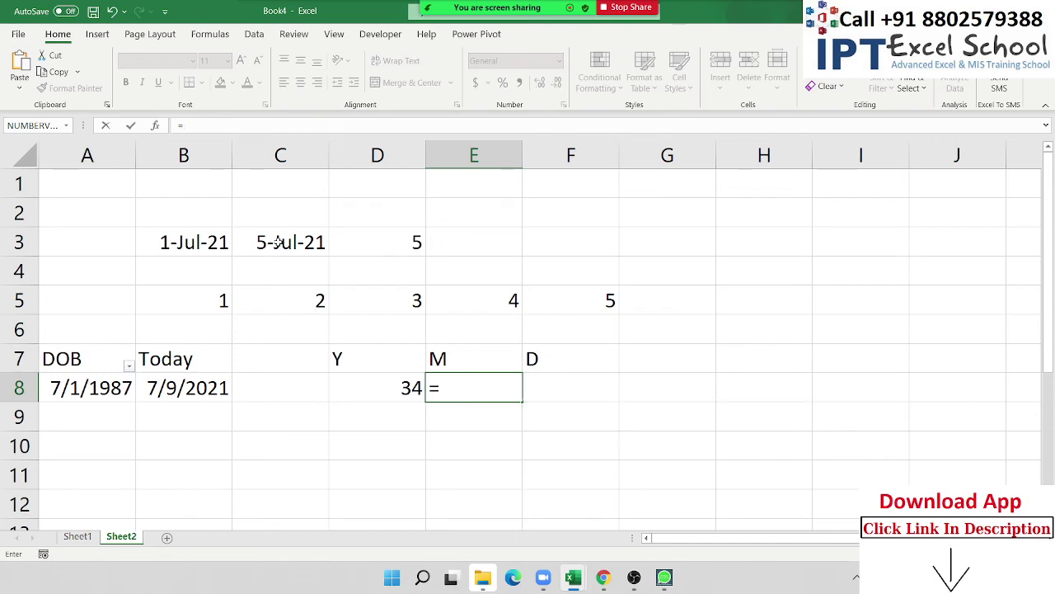
text(datt)
text(edif)
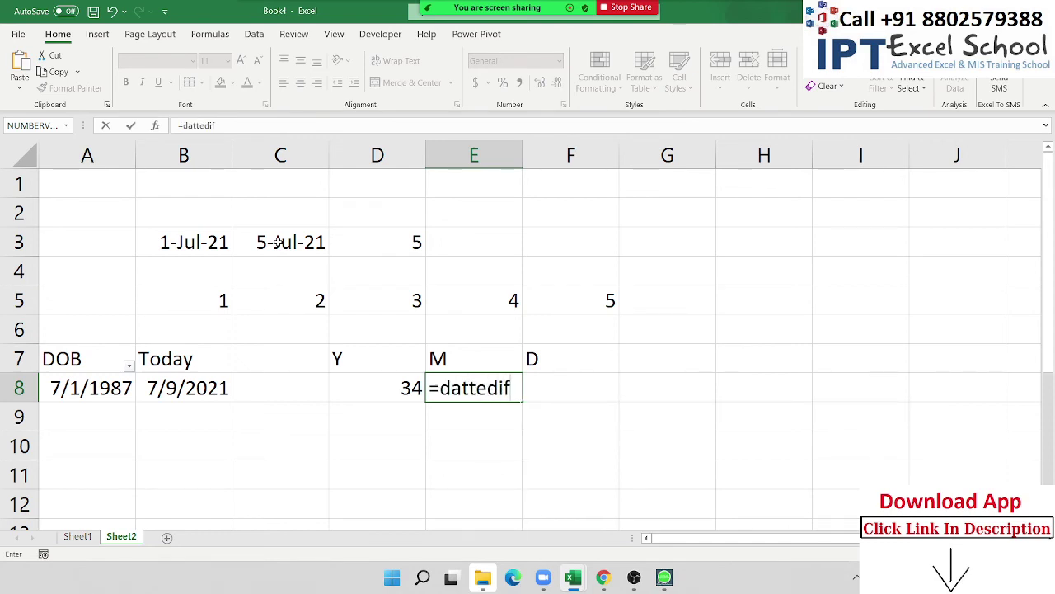
text(()
key(Left)
key(Left)
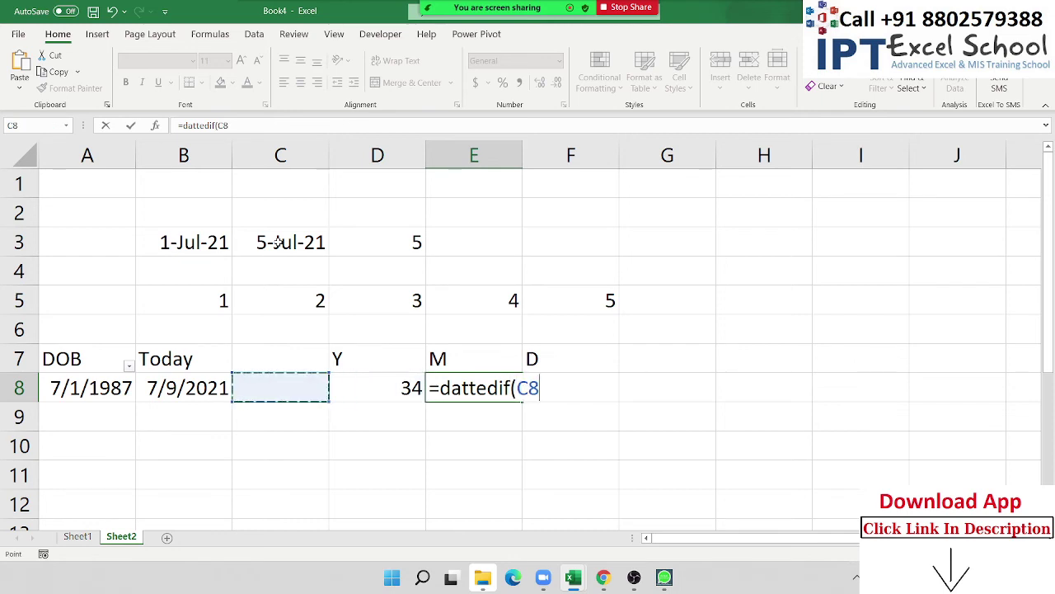
key(Left)
key(Left)
text(,)
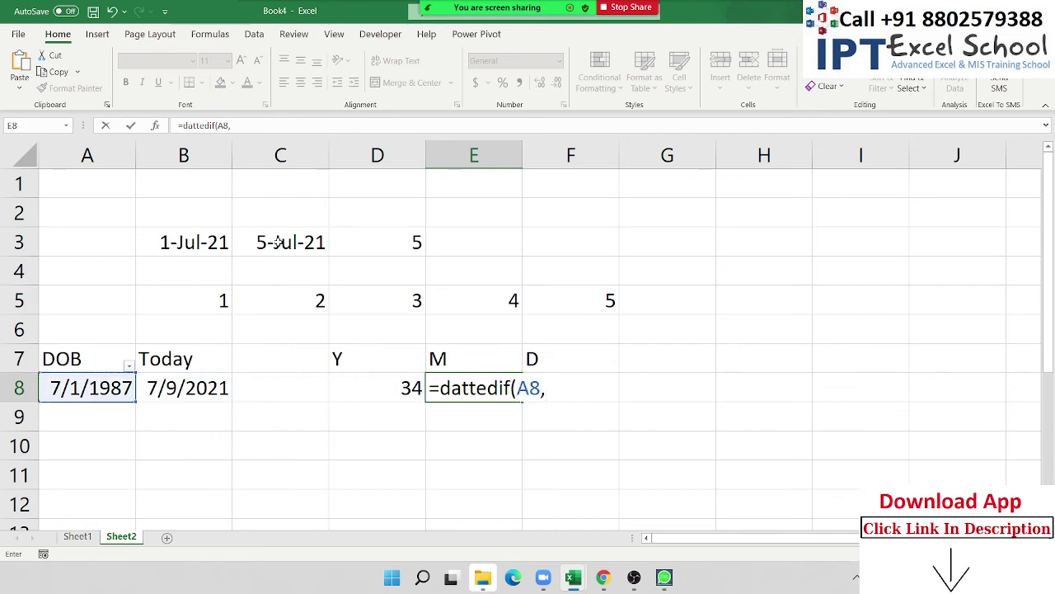
key(Left)
key(Left)
key(Left)
Step: Finish E8 with the "m" unit and enter it, which returns #NAME?
text(,)
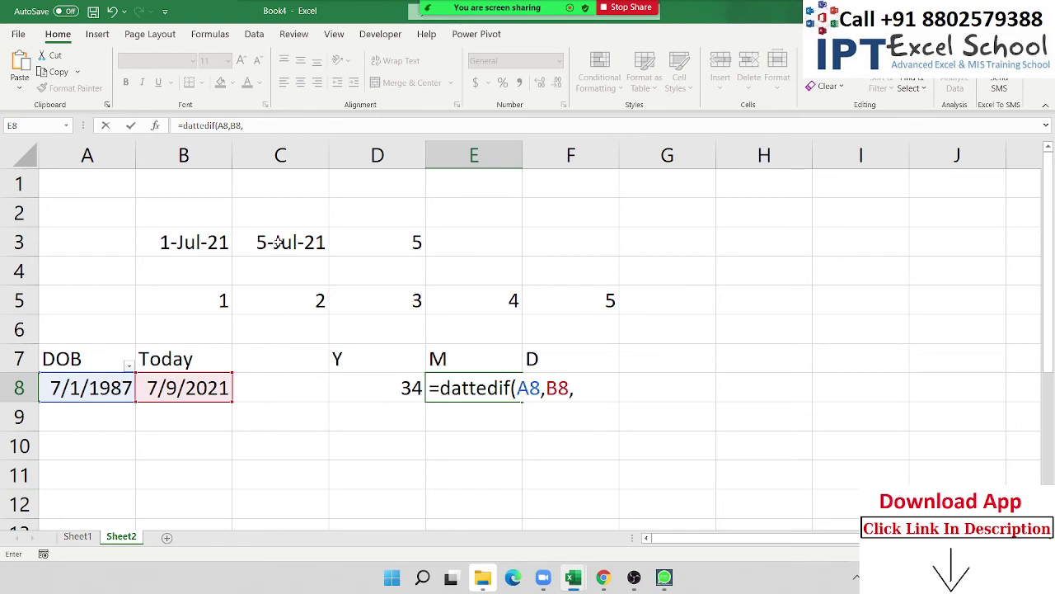
text(()
key(BackSpace)
text("y)
key(BackSpace)
text(m)
text(")
key(Return)
key(Up)
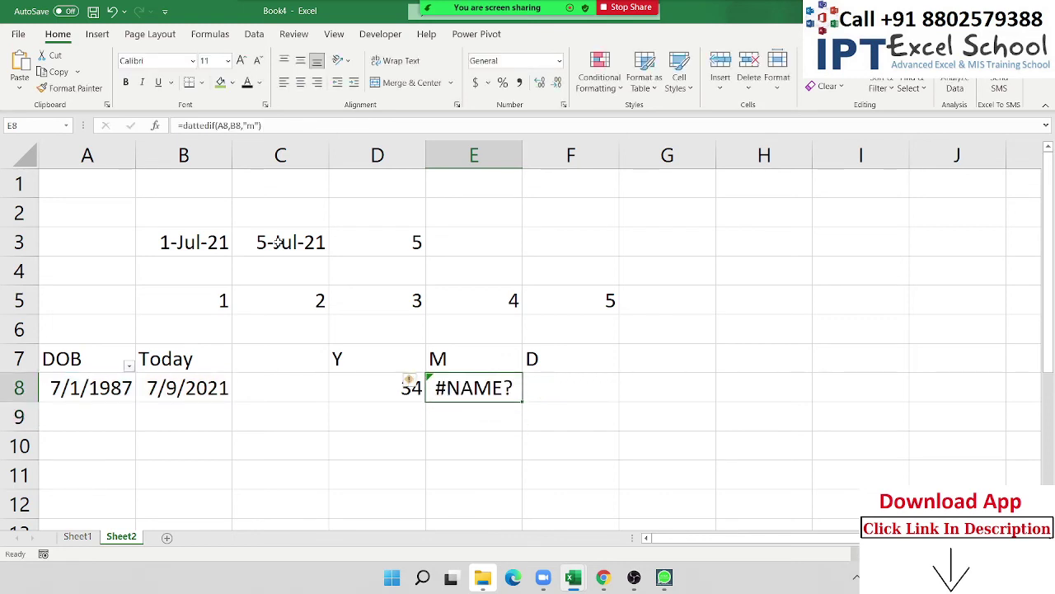
key(F2)
Step: Correct the misspelled function name in E8 from dattedif to DATEDIF
key(Left)
key(Left)
key(Left)
key(Left)
key(Left)
key(Left)
key(Left)
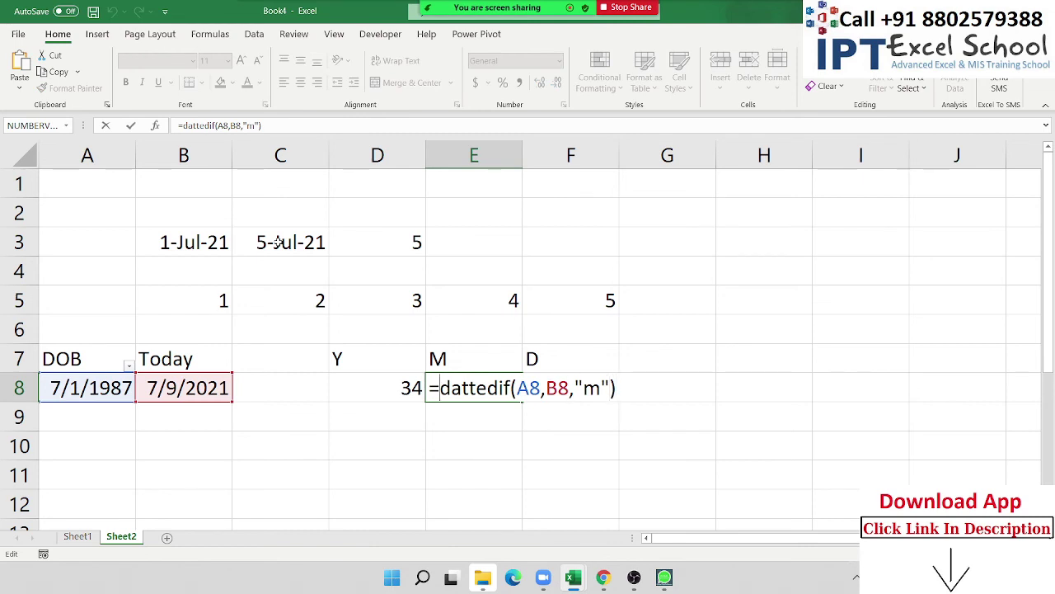
key(Right)
key(Right)
key(Right)
key(Delete)
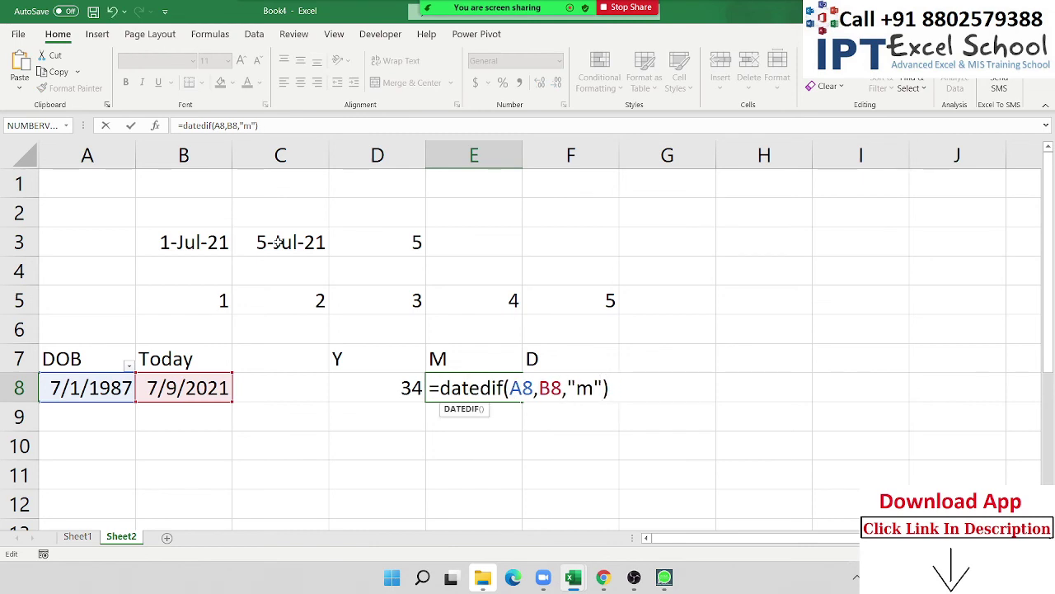
key(Return)
key(Up)
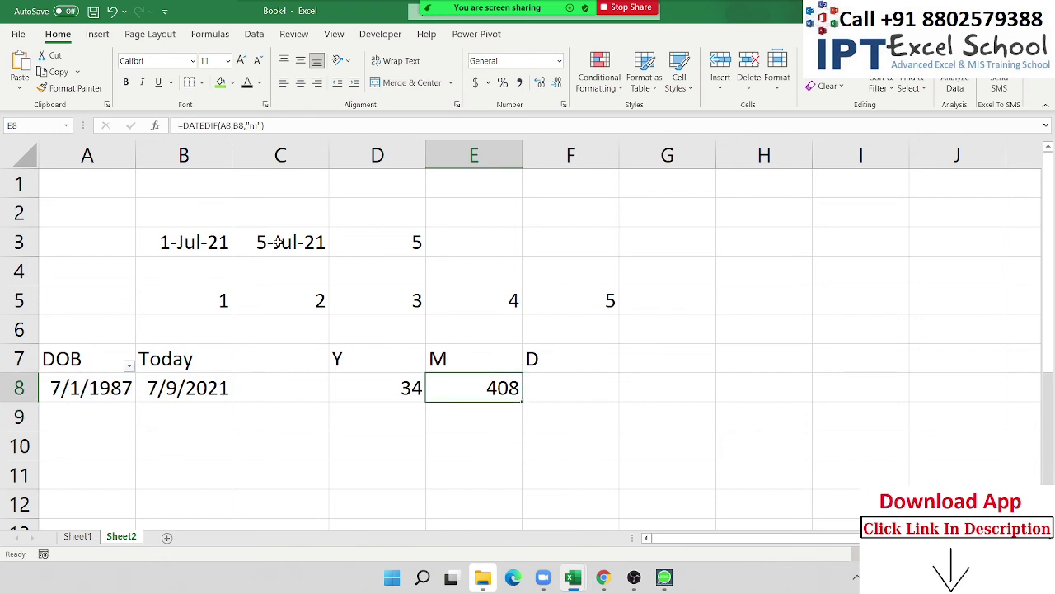
Step: Change E8's unit from "m" to "ym", showing 0 leftover months
key(F2)
key(Left)
key(Left)
key(Left)
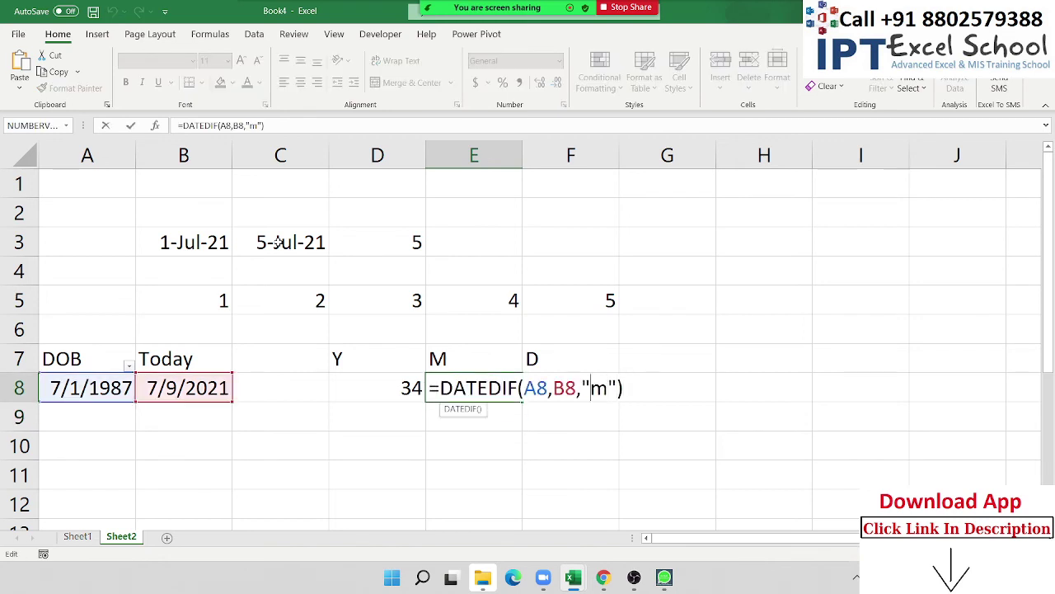
key(Right)
key(Left)
text(y)
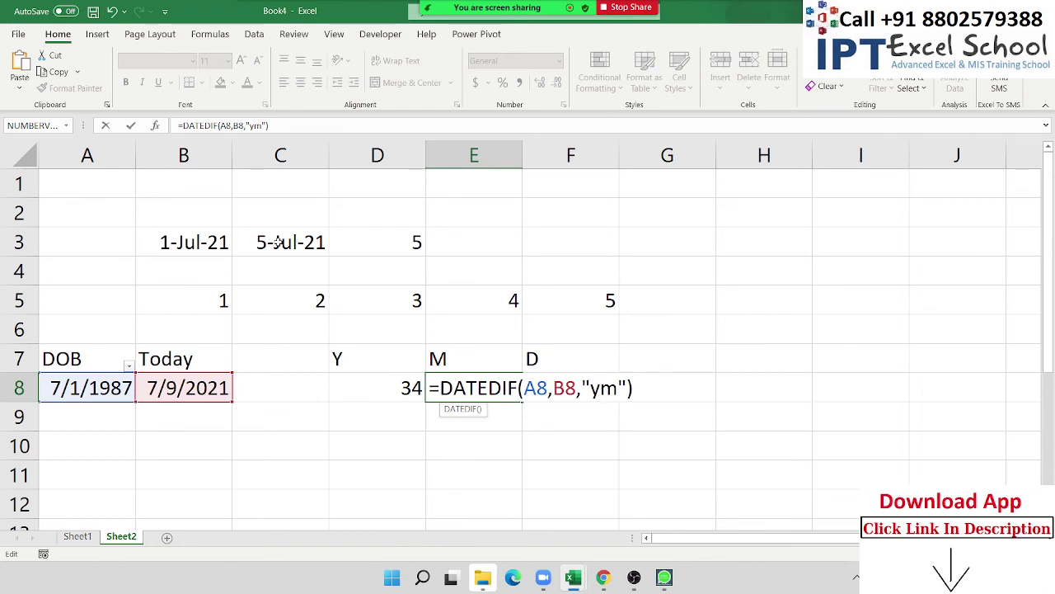
key(Return)
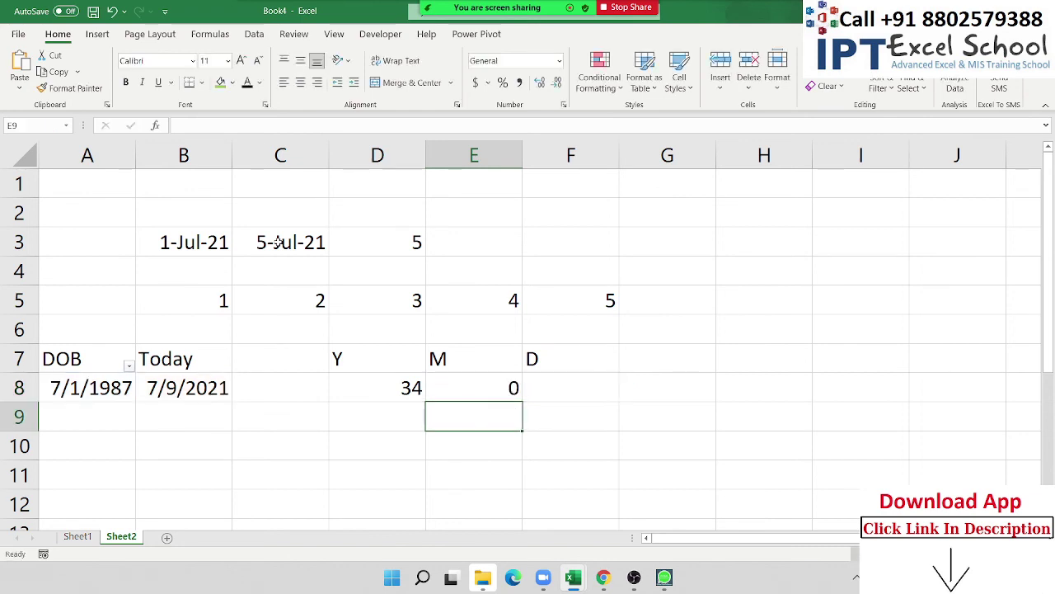
key(Up)
Step: Enter =datedif(A8,B8,"md") in F8, showing 8 remaining days
key(Right)
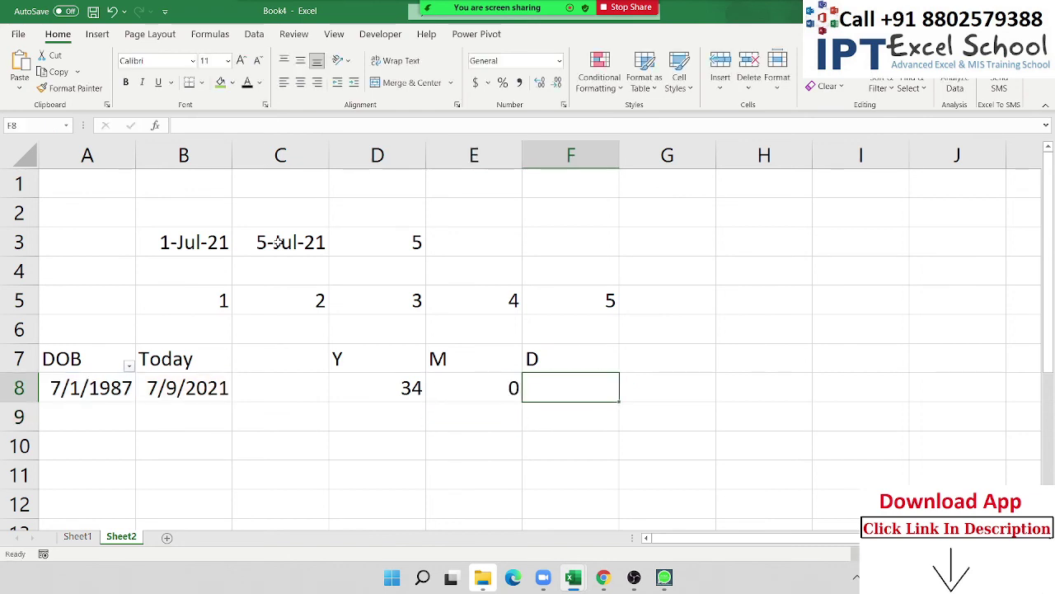
text(=-)
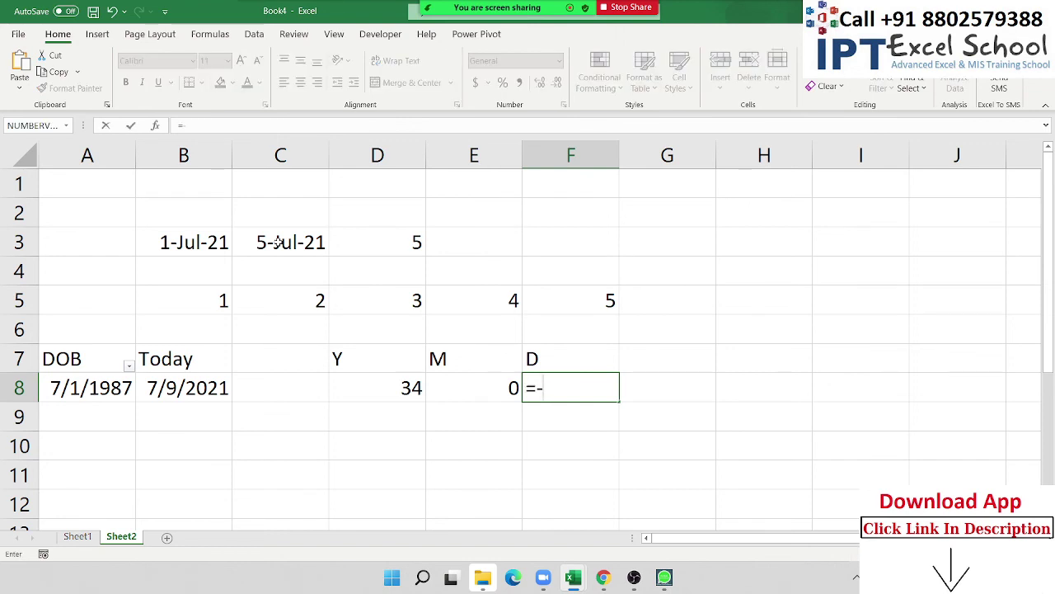
key(BackSpace)
text(date)
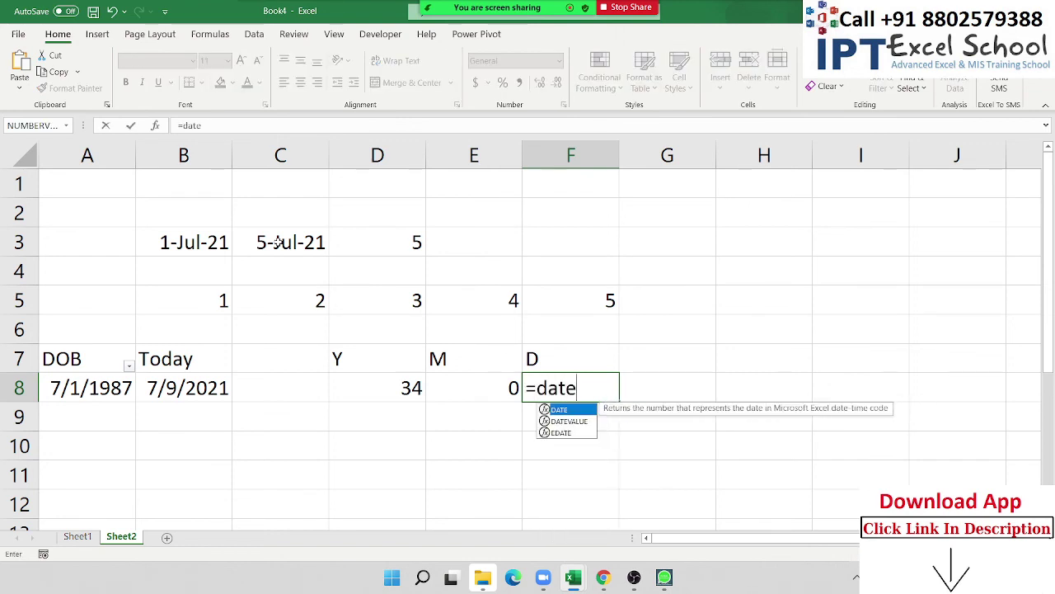
text(dif)
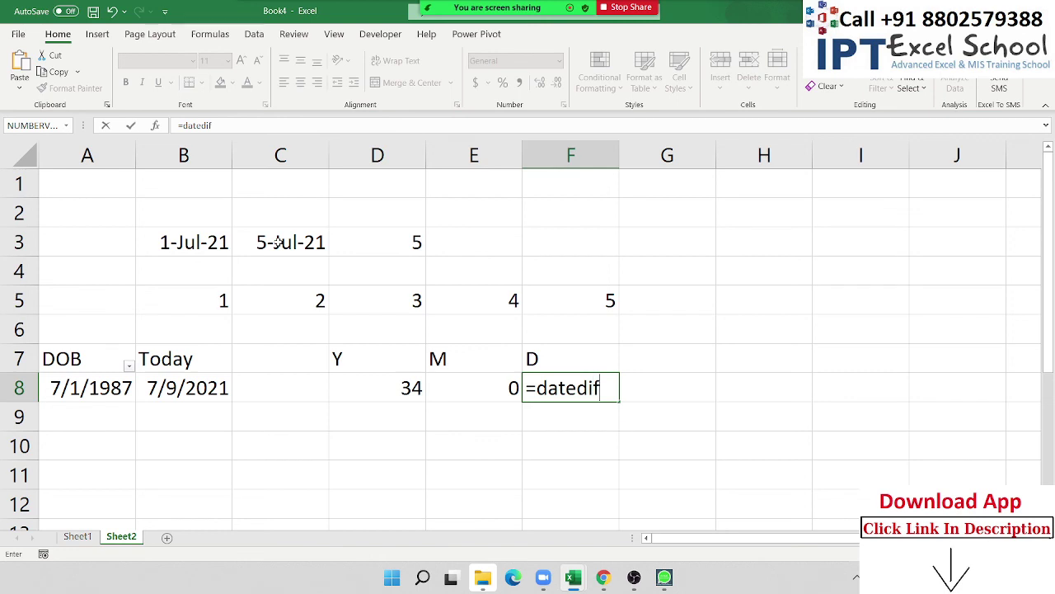
text(()
key(Left)
key(Left)
key(Left)
key(Left)
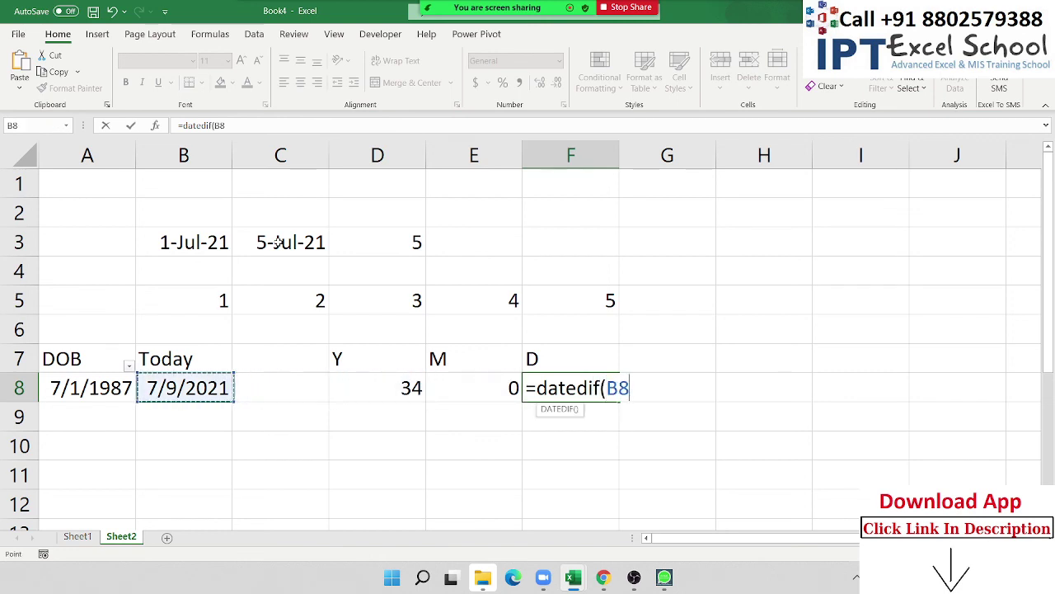
key(Left)
text(,)
key(Left)
key(Left)
key(Left)
key(Left)
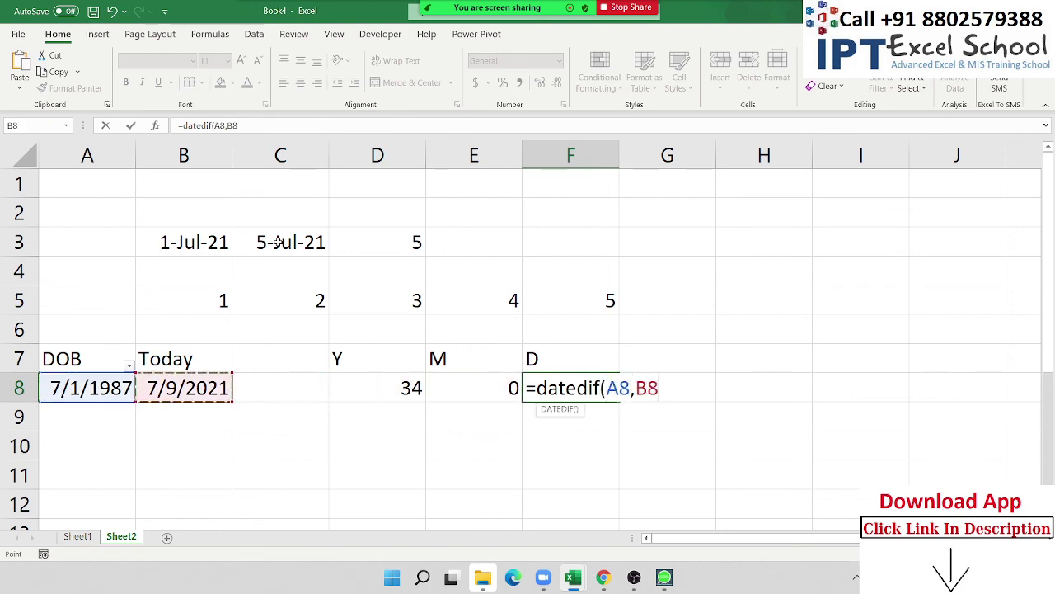
text(,)
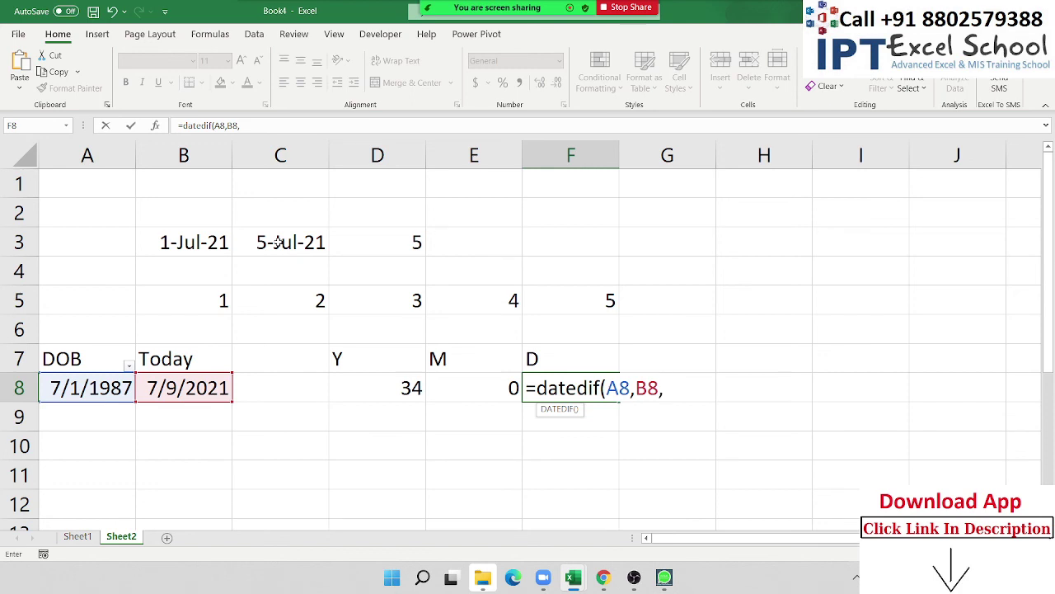
text(")
text(md")
text())
key(Return)
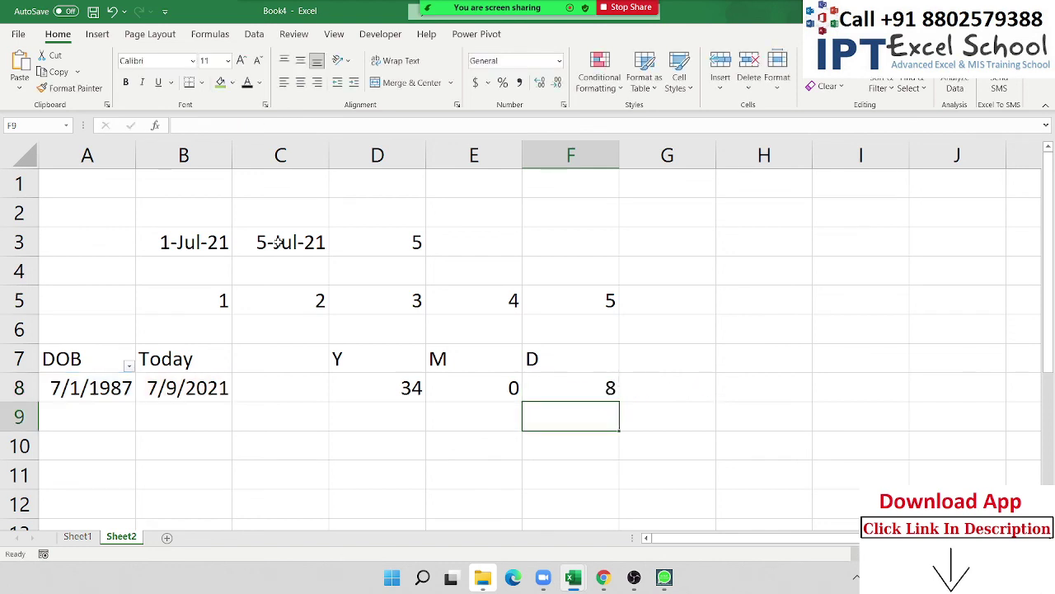